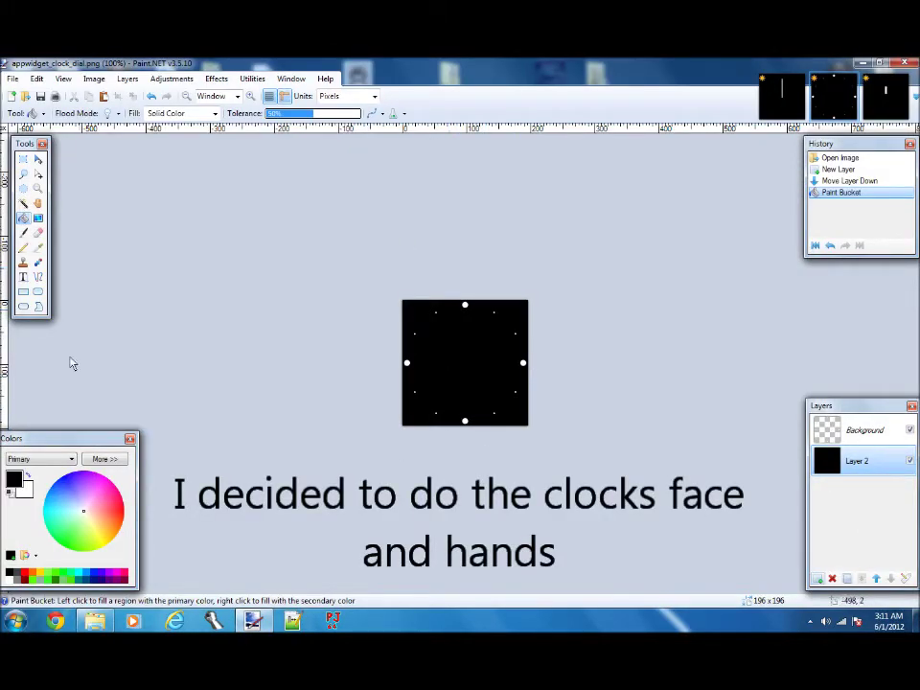
Open the skull-and-crossbones Android picture from the desktop for editing in Paint.NET.
left_click(862, 64)
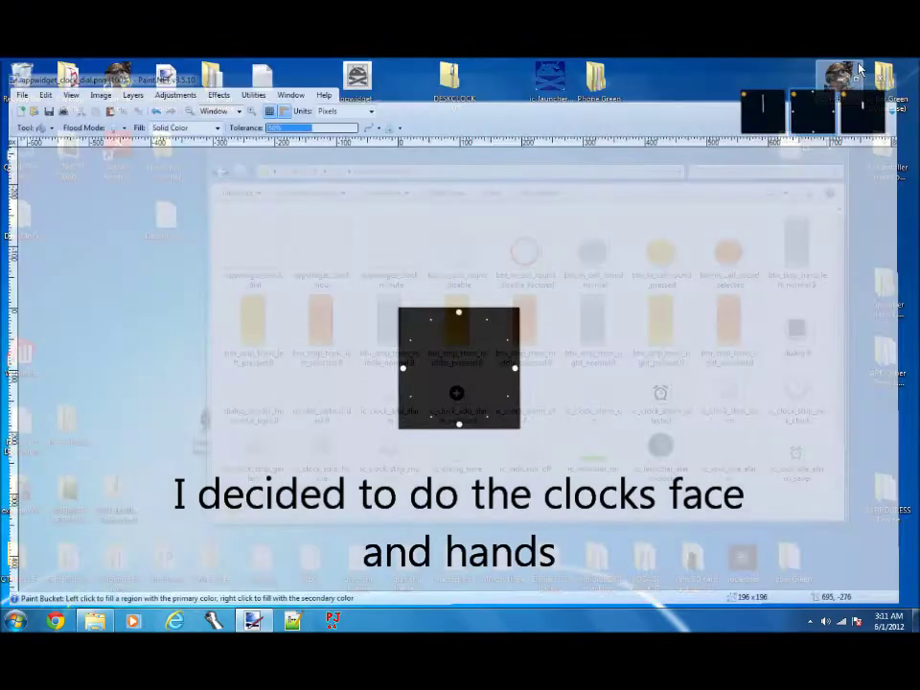
right_click(351, 85)
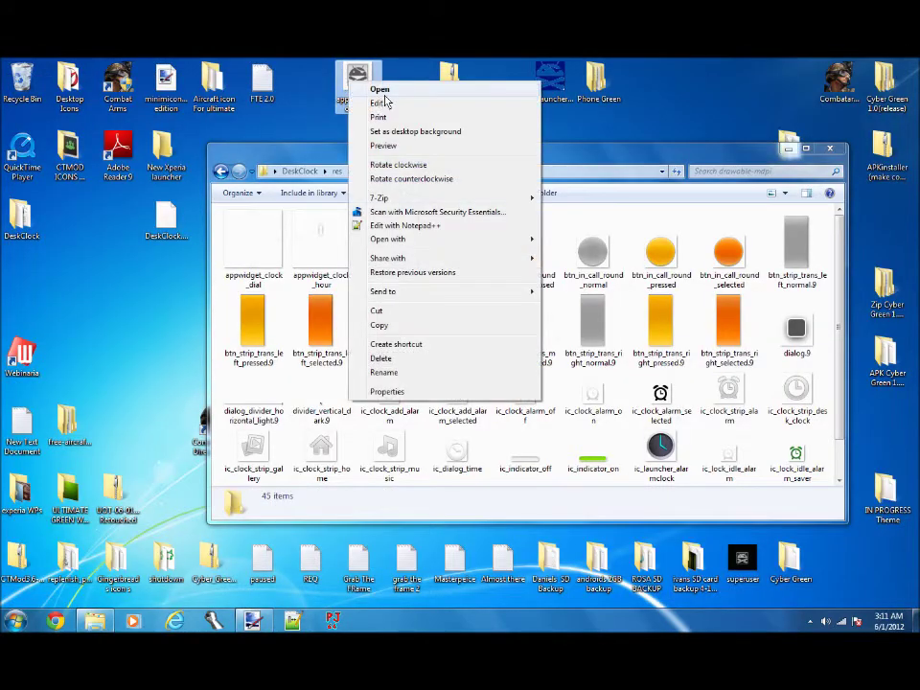
left_click(381, 102)
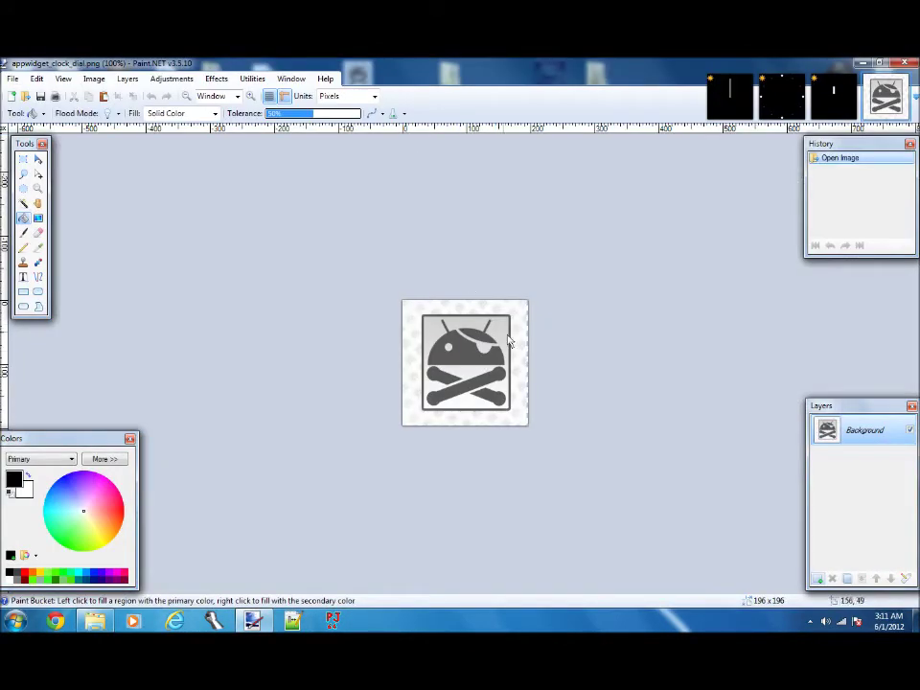
Select the whole skull-and-crossbones picture with Rectangle Select and cut it to the clipboard.
left_click(23, 159)
left_click_drag(296, 269, 633, 450)
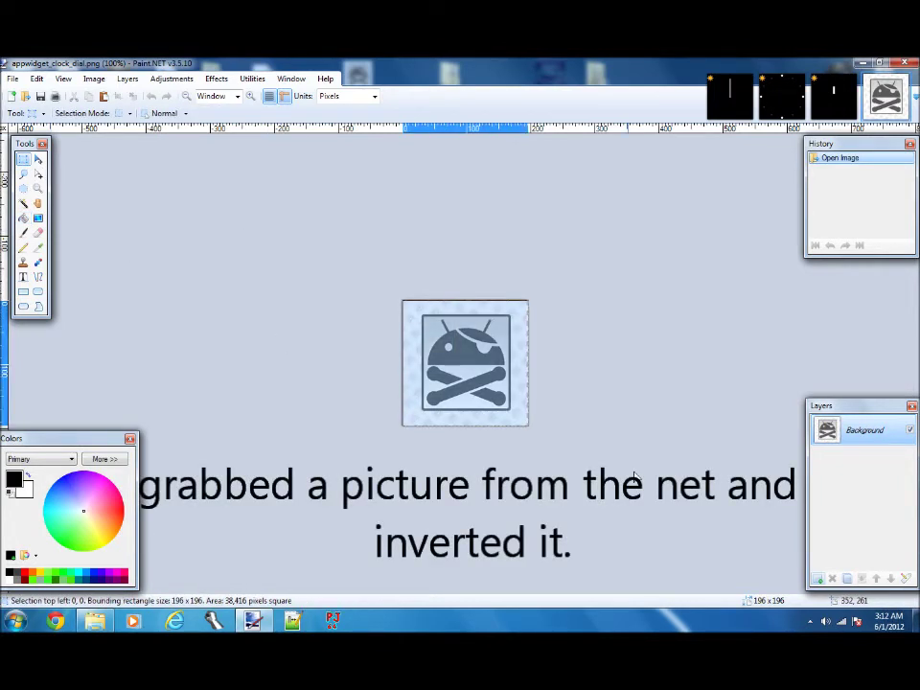
left_click(37, 78)
left_click(57, 126)
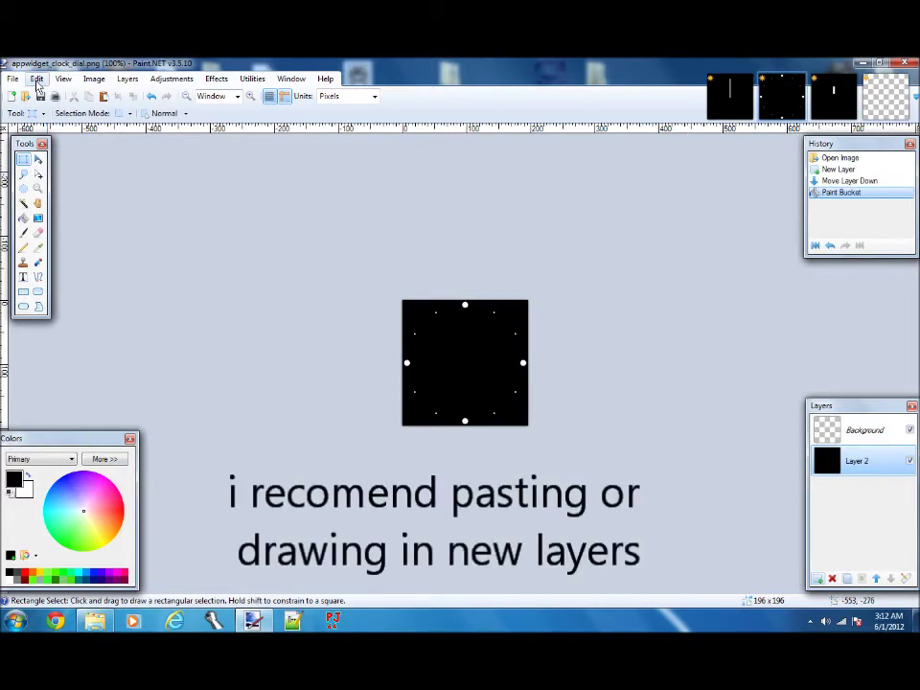
Paste the skull picture into a new layer of the clock dial image and stretch it to about 199 x 196 pixels.
left_click(36, 79)
left_click(77, 168)
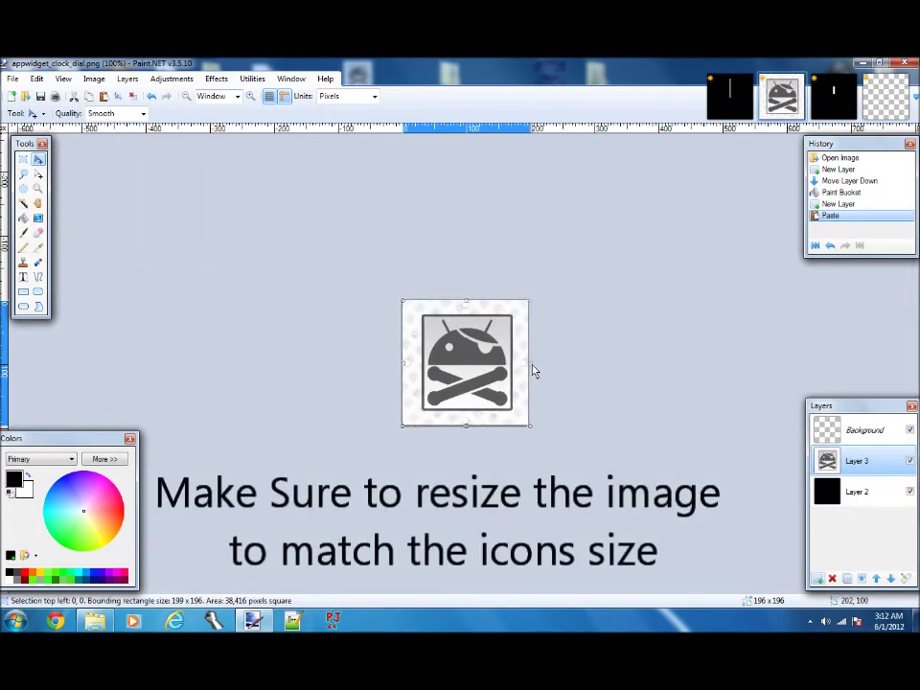
left_click_drag(532, 372, 535, 372)
left_click(508, 436)
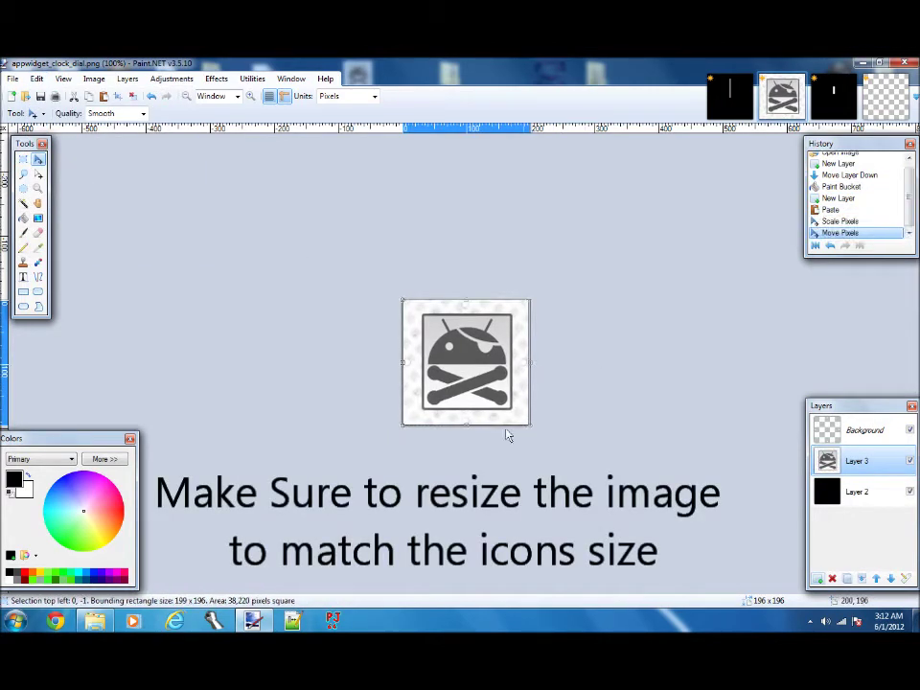
Delete the Background layer and the black Layer 2 from the clock dial image.
left_click(875, 432)
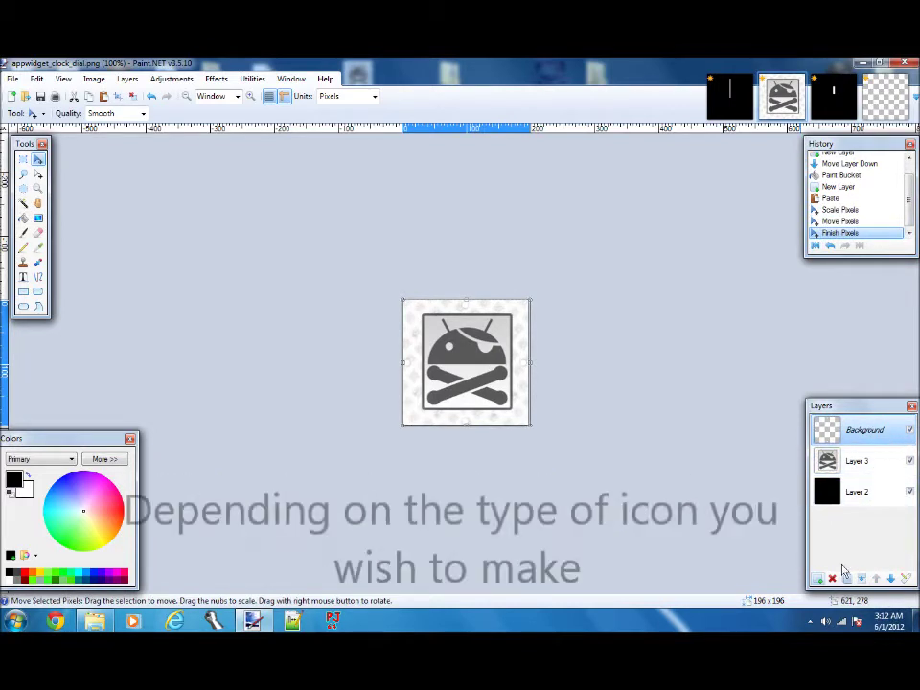
left_click(833, 578)
left_click(866, 465)
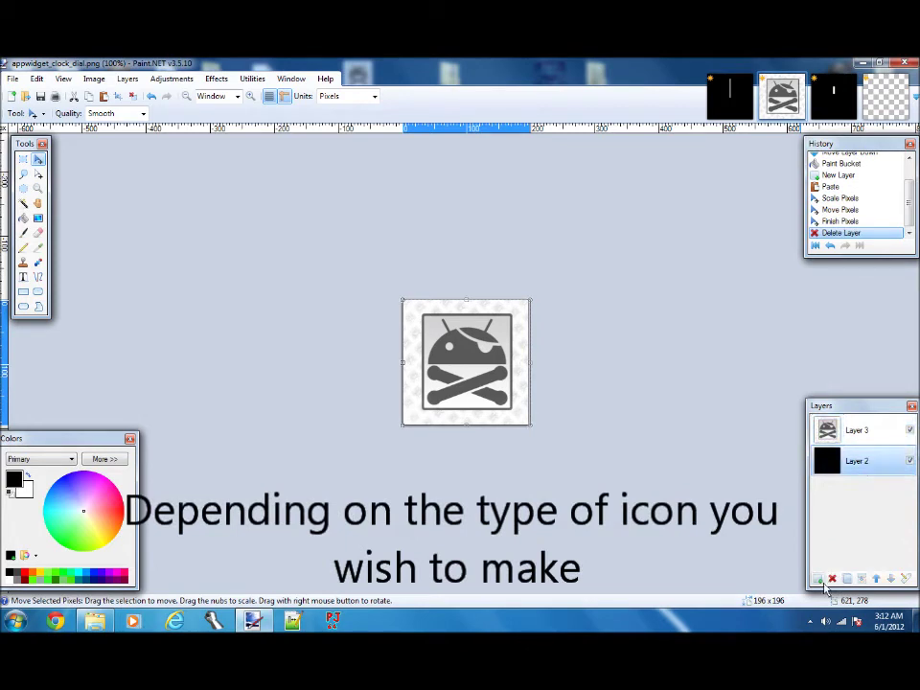
left_click(833, 578)
left_click(575, 366)
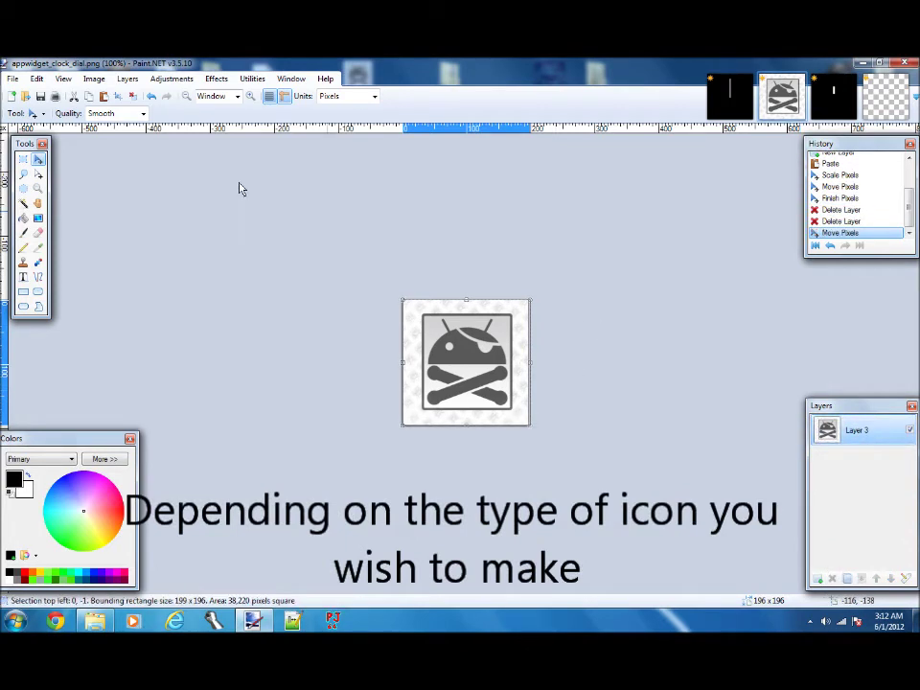
Save the dial image as appwidget_clock_dial in PNG format, replacing the existing file and keeping the default save configuration.
left_click(13, 79)
left_click(38, 182)
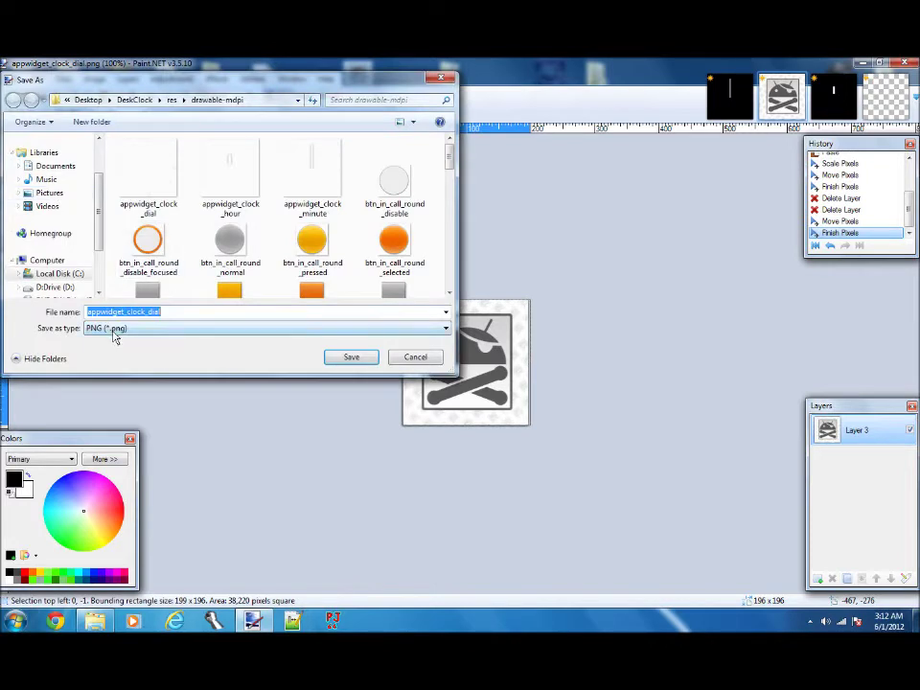
left_click(163, 331)
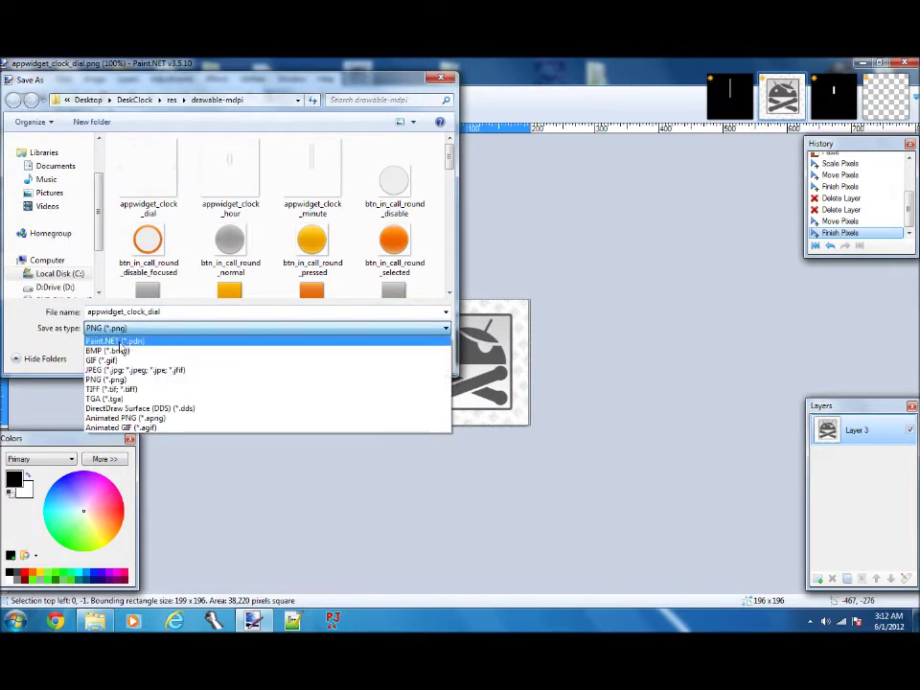
left_click(117, 382)
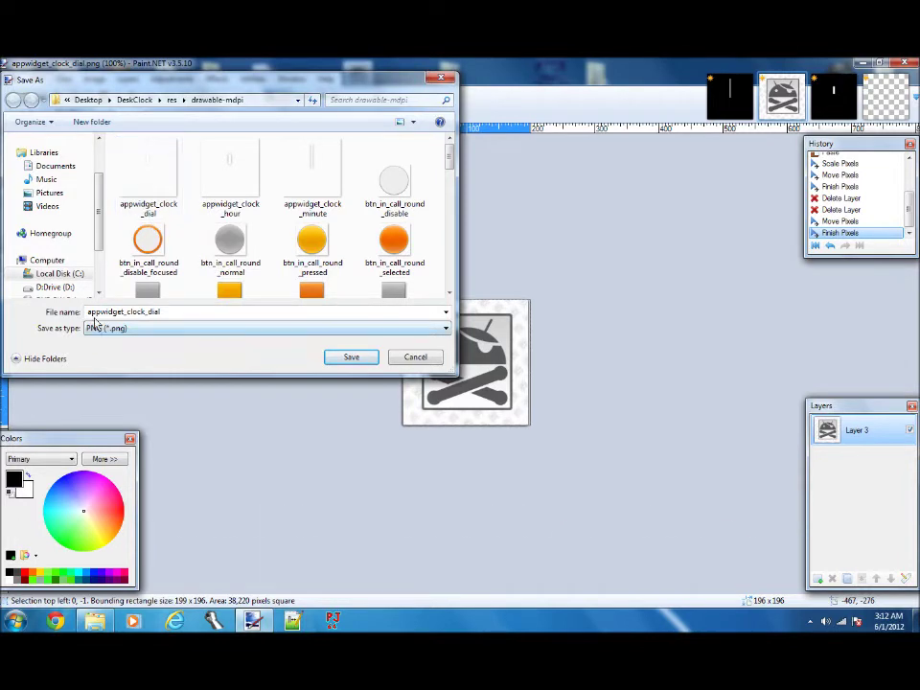
left_click(352, 357)
left_click(499, 342)
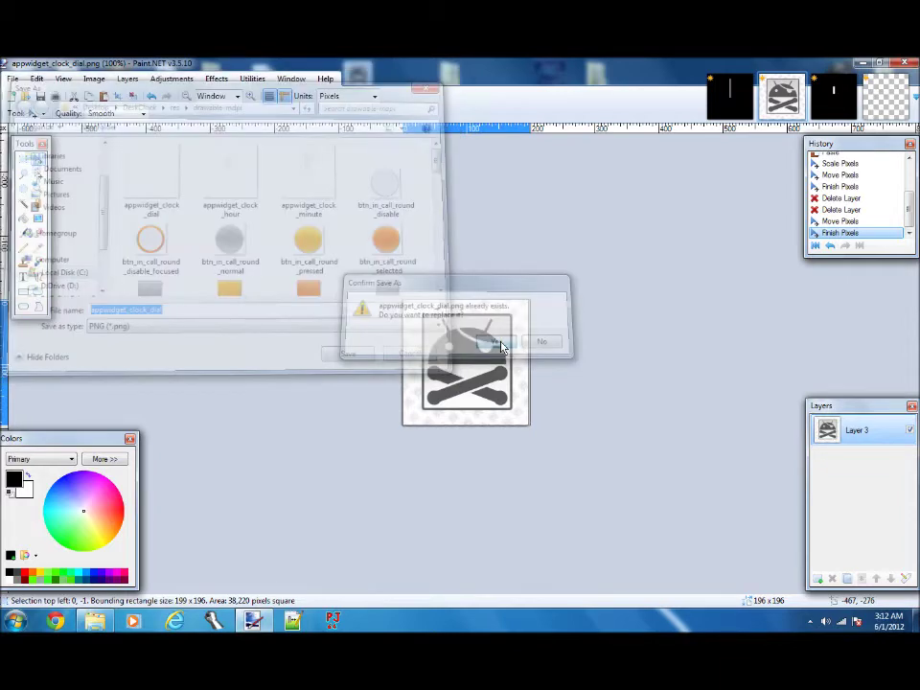
left_click(373, 413)
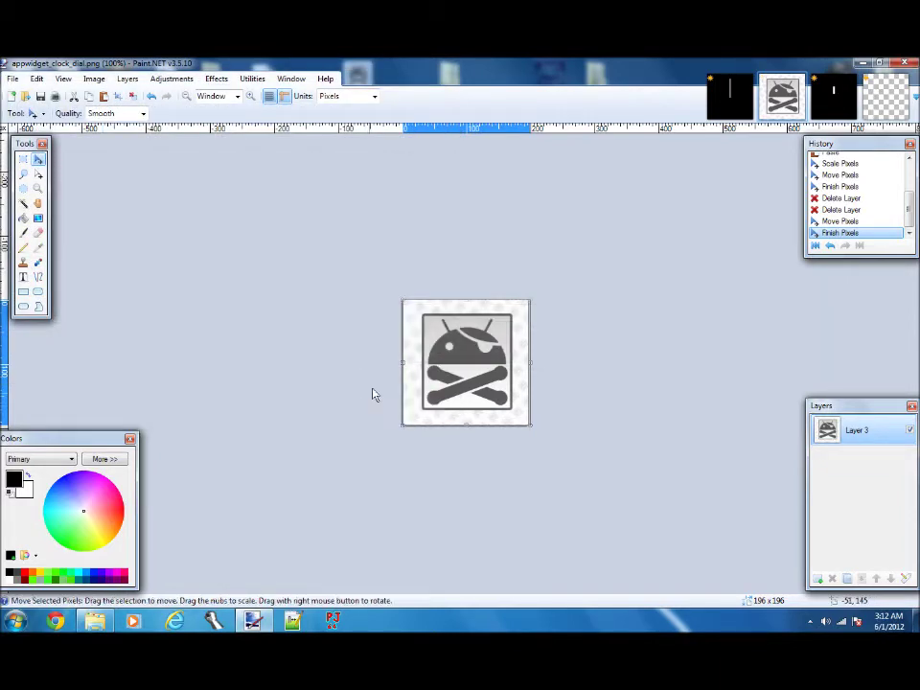
Add a new layer above Background in the appwidget_clock_minute image.
left_click(731, 96)
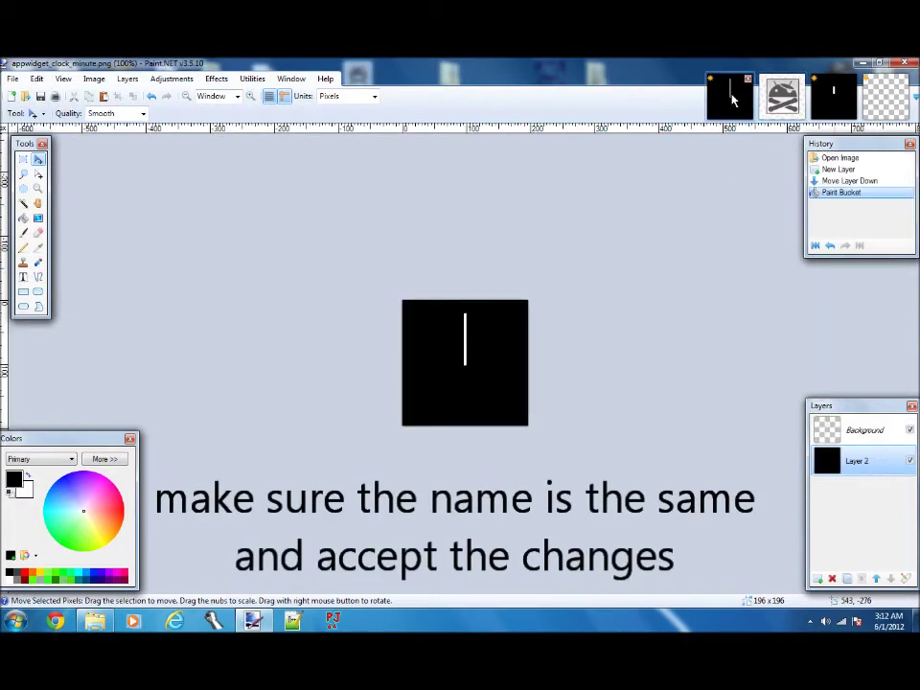
left_click(868, 436)
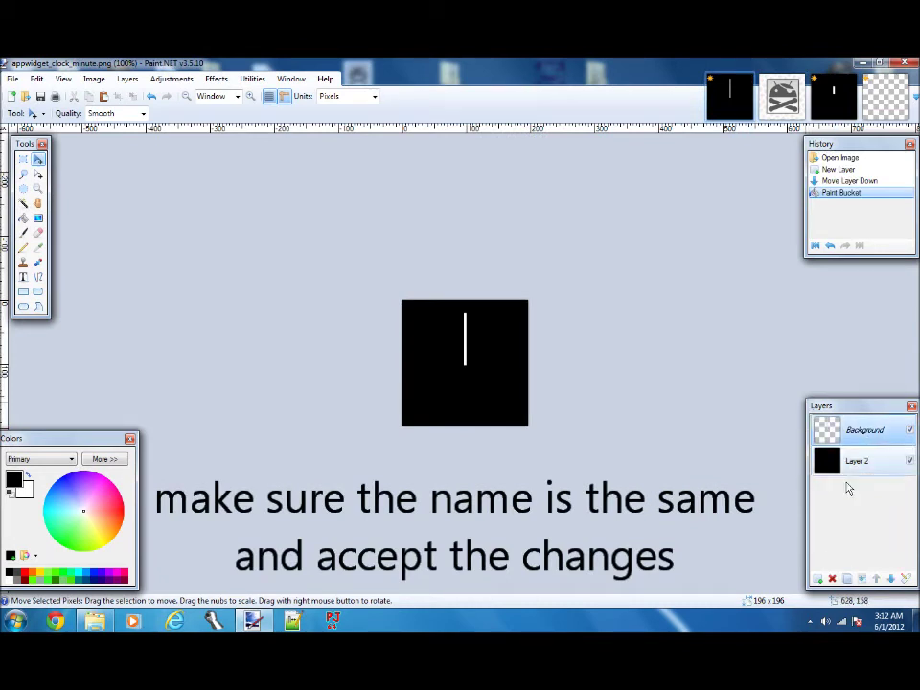
left_click(820, 579)
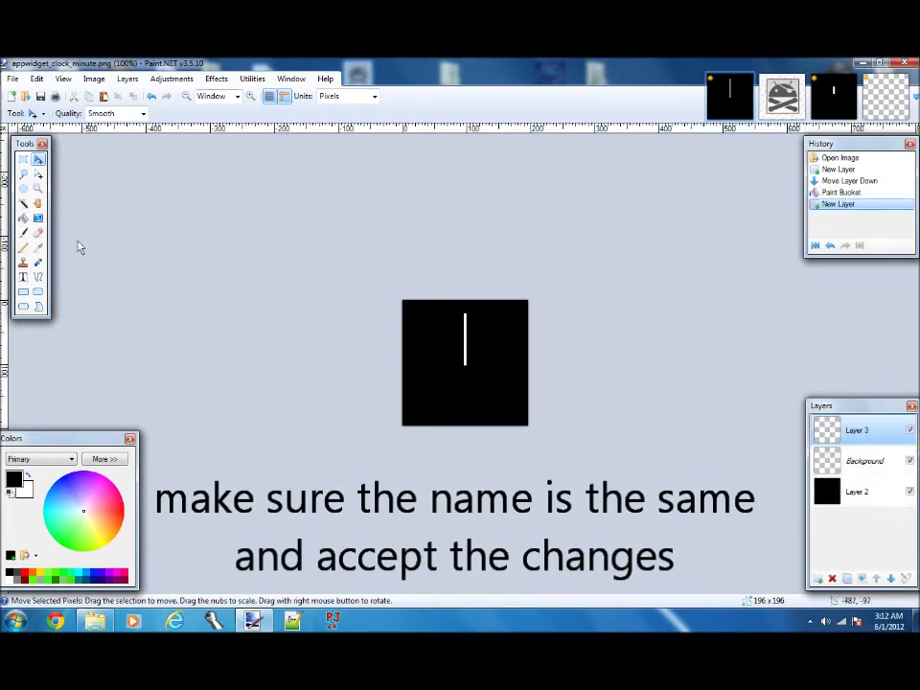
Draw a blue S-shaped curve with brush width 3 along the white minute hand using the Line / Curve tool.
left_click(38, 277)
left_click(138, 113)
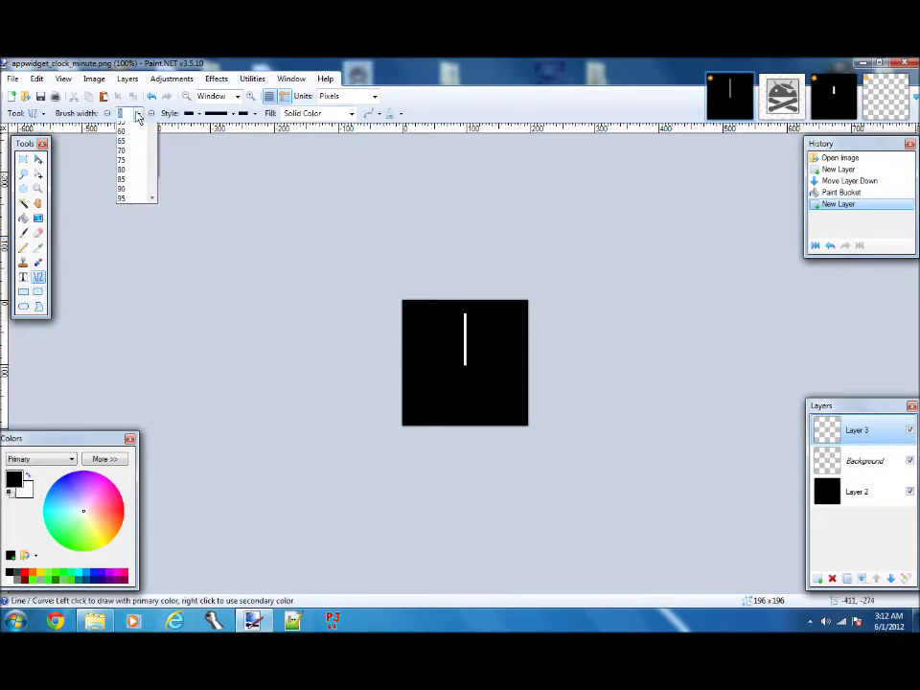
left_click(128, 144)
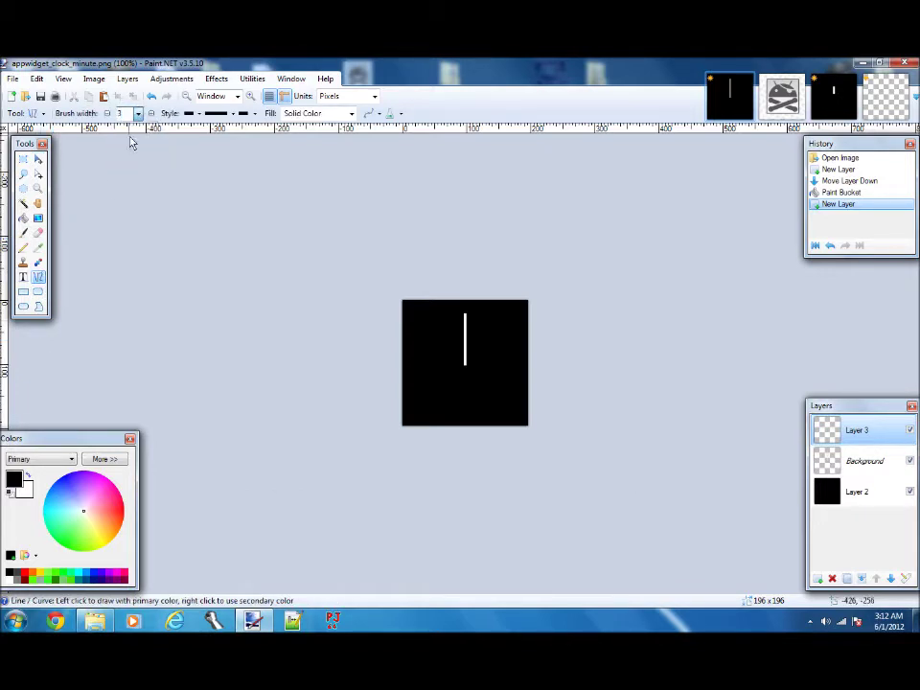
left_click(100, 576)
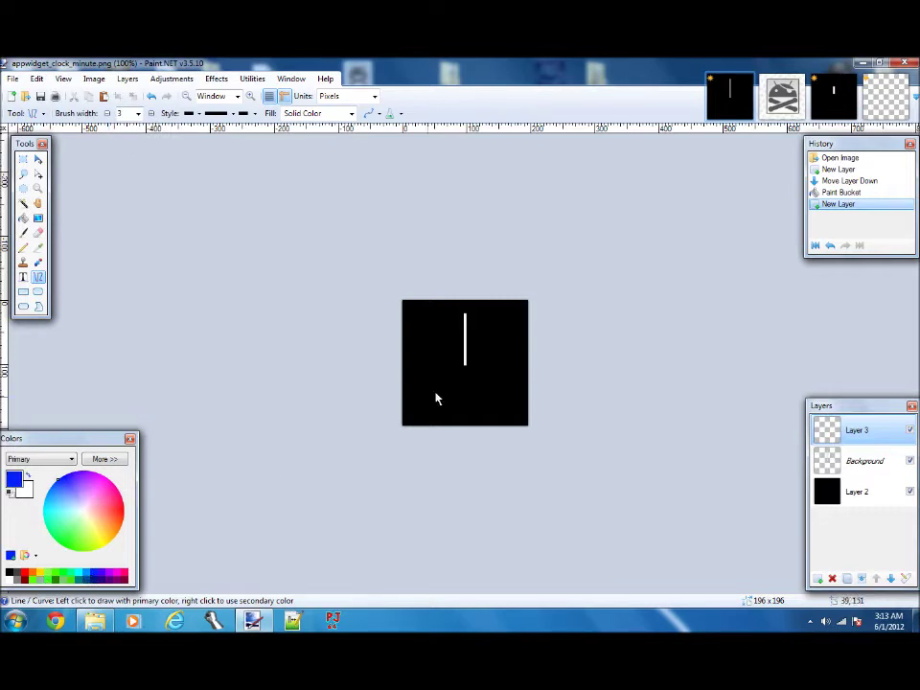
left_click_drag(466, 372, 471, 333)
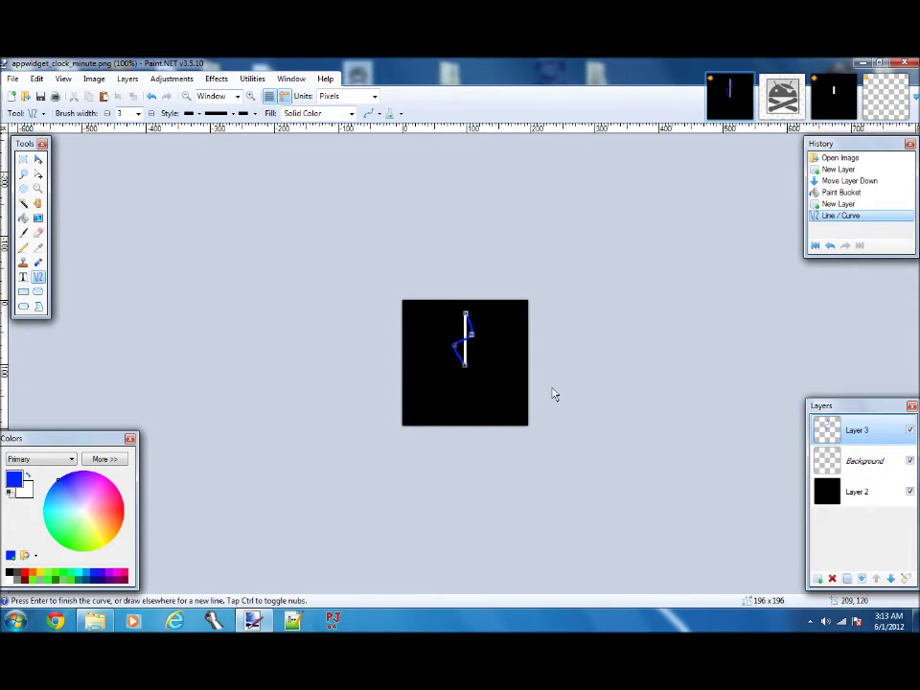
Delete the Background layer and the black Layer 2 from the minute hand image.
left_click(848, 466)
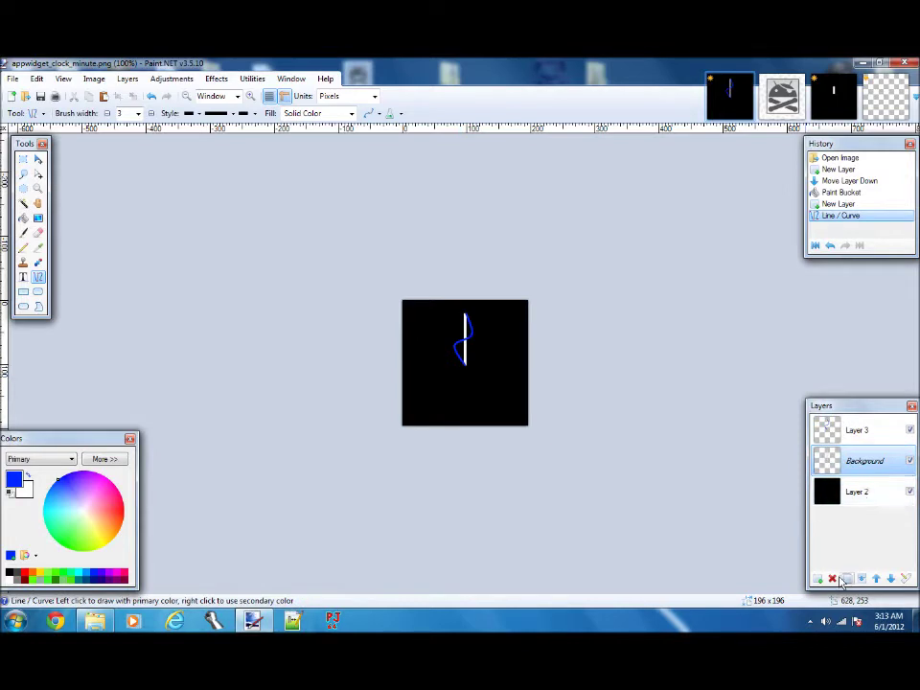
left_click(834, 579)
left_click(859, 460)
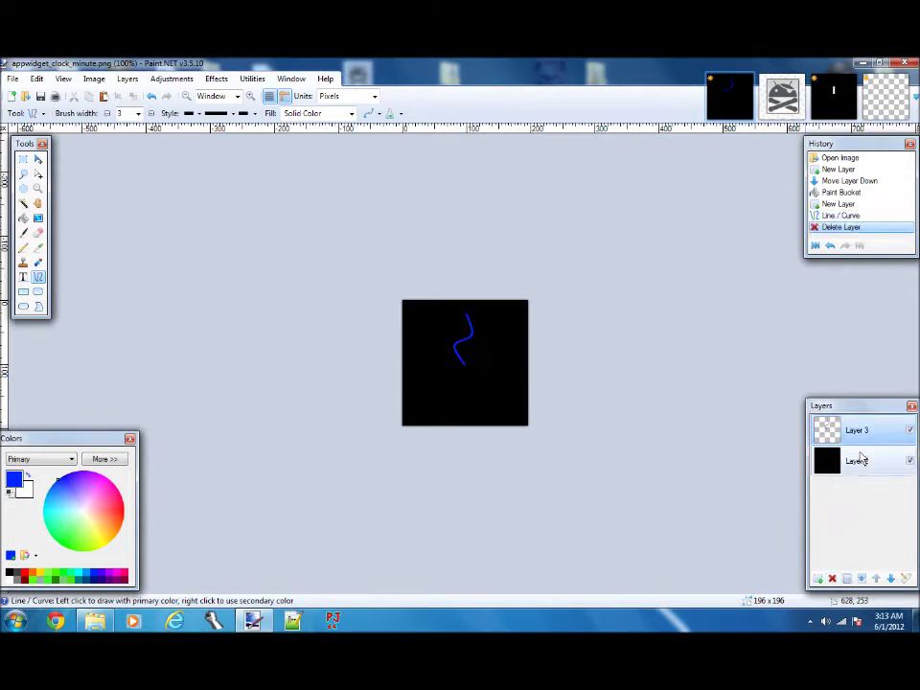
left_click(832, 579)
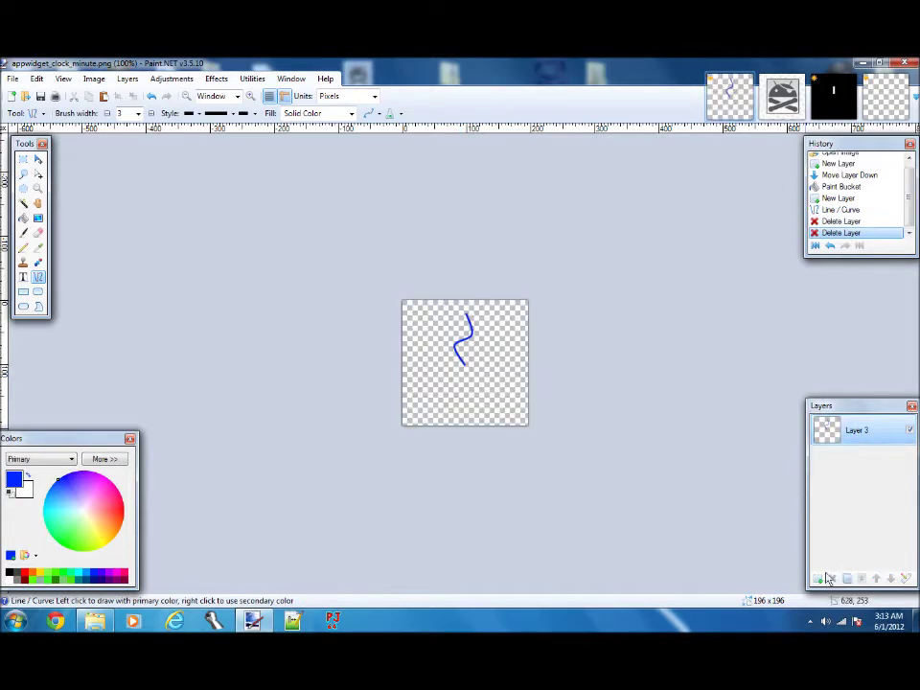
Save the minute hand as appwidget_clock_minute in PNG format, replacing the existing file and keeping the default save configuration.
left_click(13, 79)
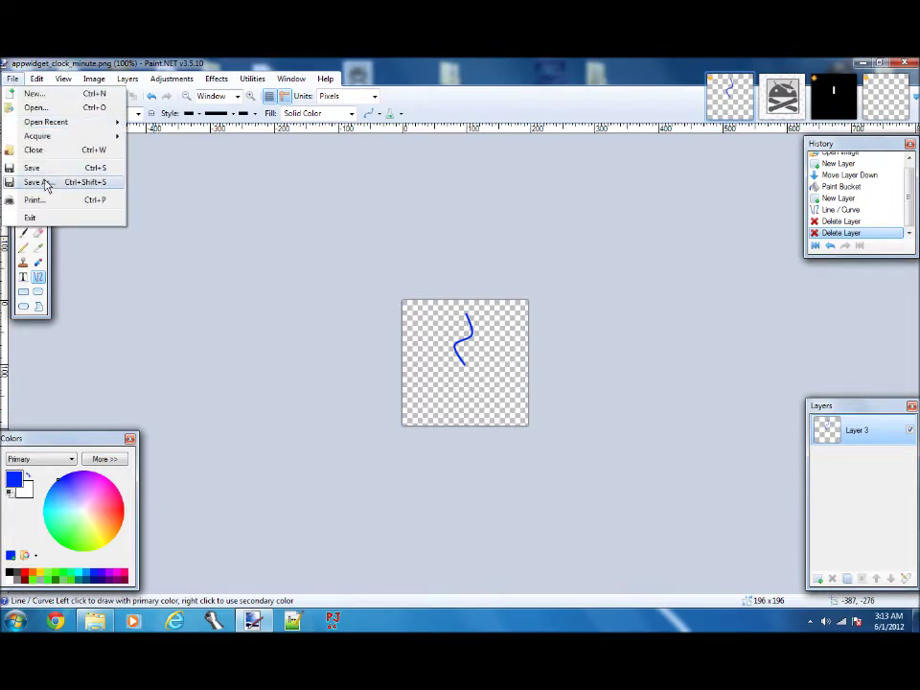
left_click(40, 182)
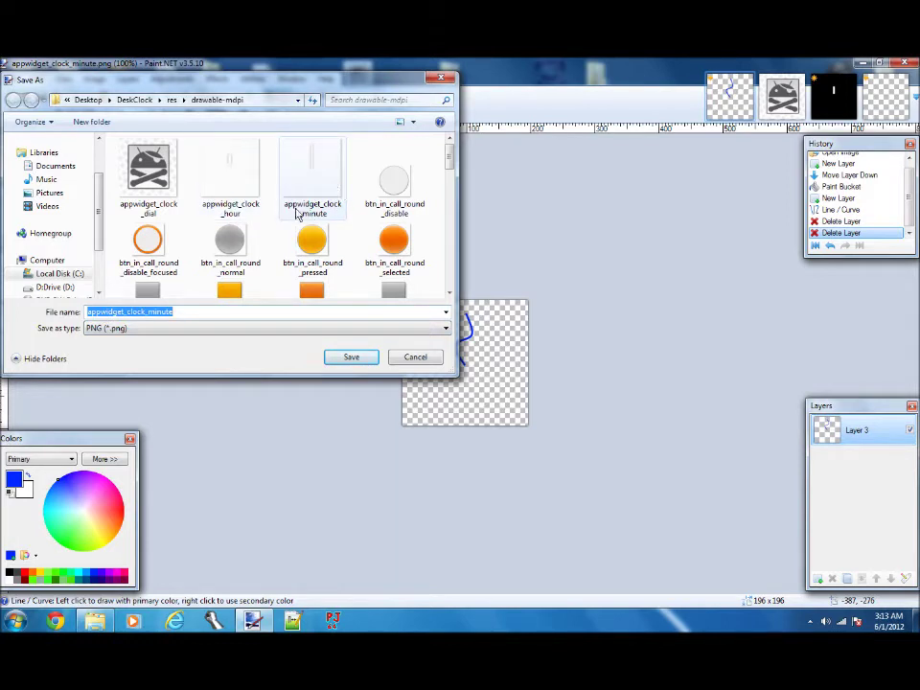
left_click(182, 329)
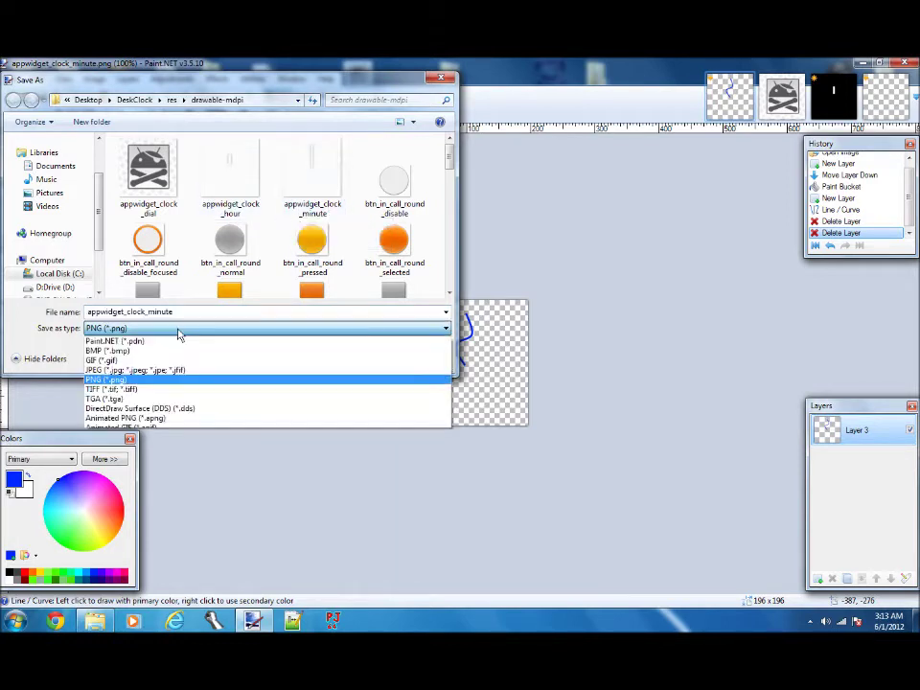
left_click(109, 380)
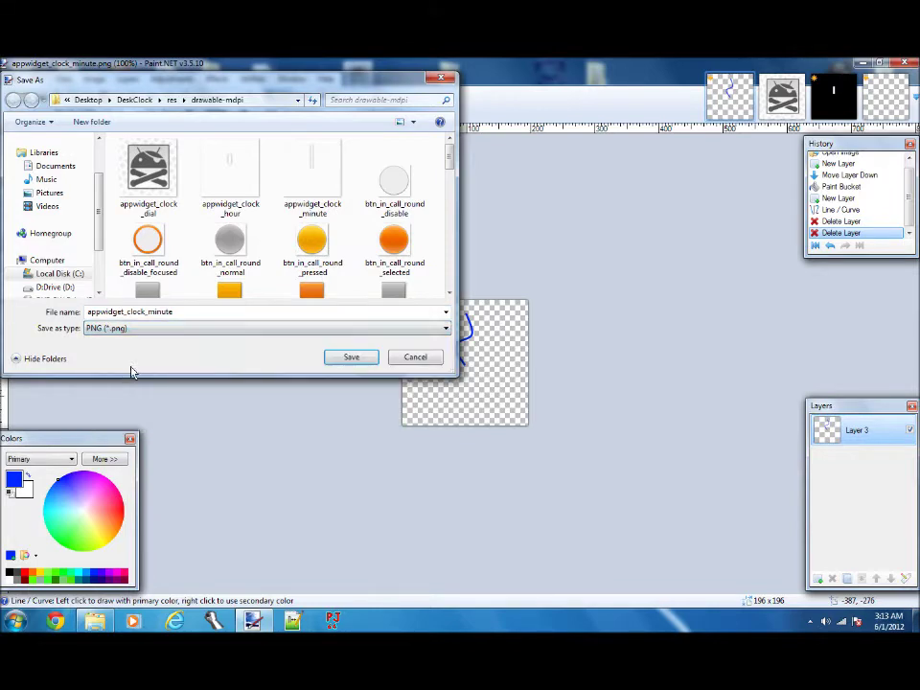
left_click(351, 358)
left_click(497, 343)
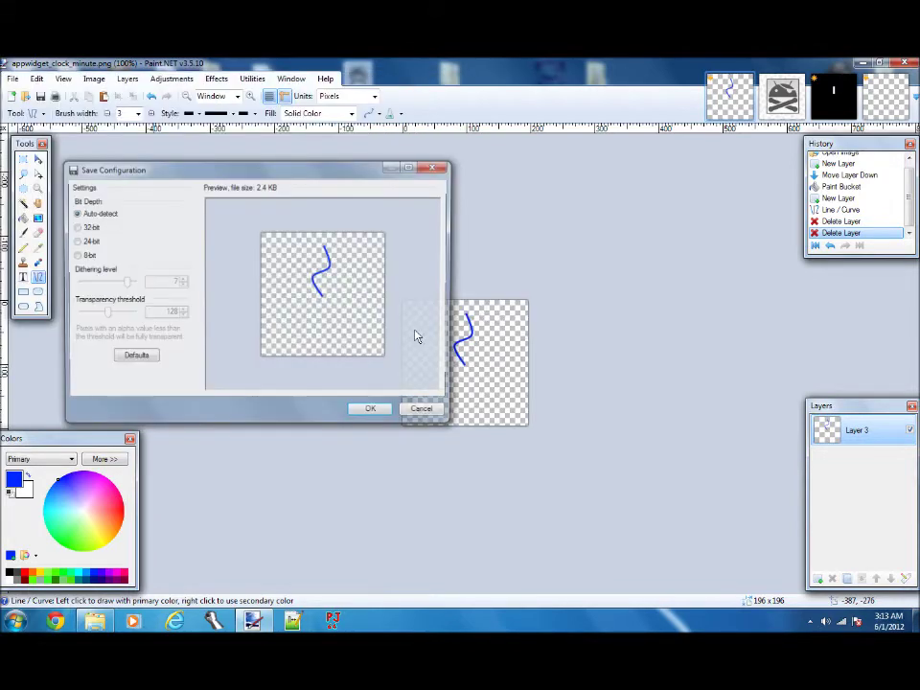
left_click(376, 413)
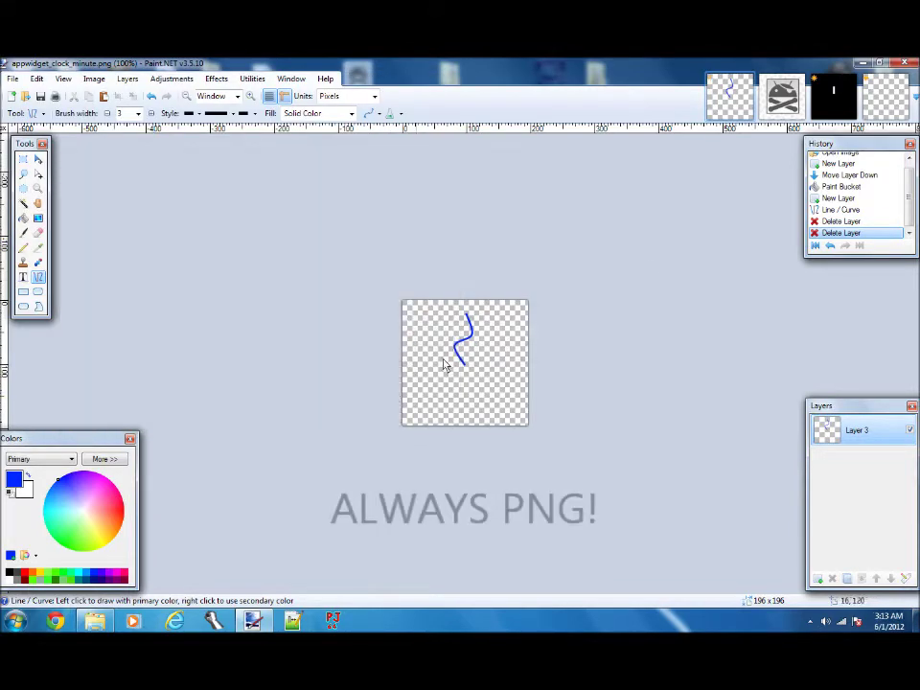
On a new layer in the appwidget_clock_hour image, draw a narrow yellow loop with brush width 3 over the white hour hand.
left_click(843, 111)
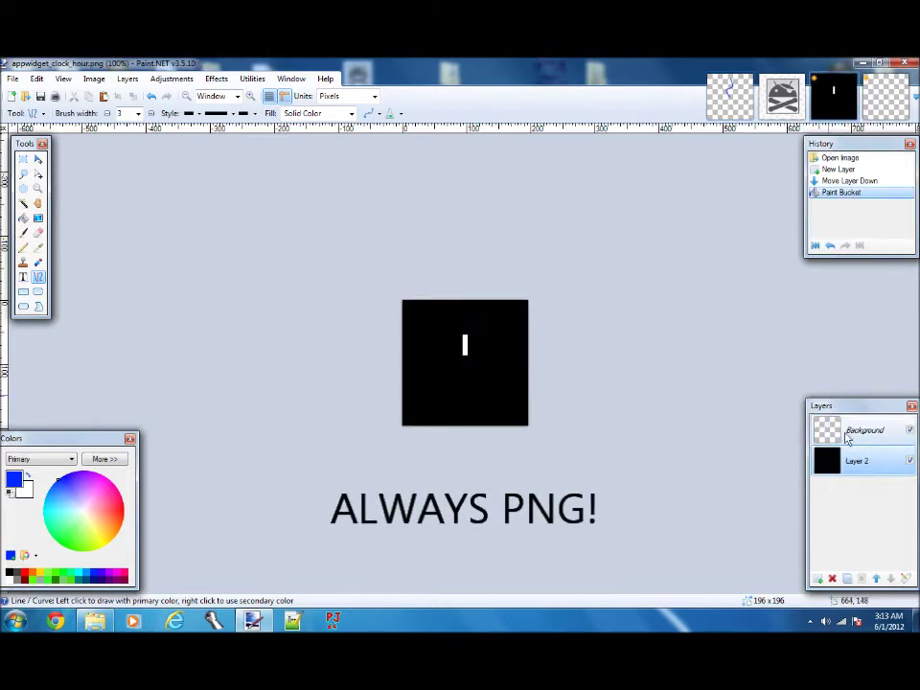
left_click(818, 579)
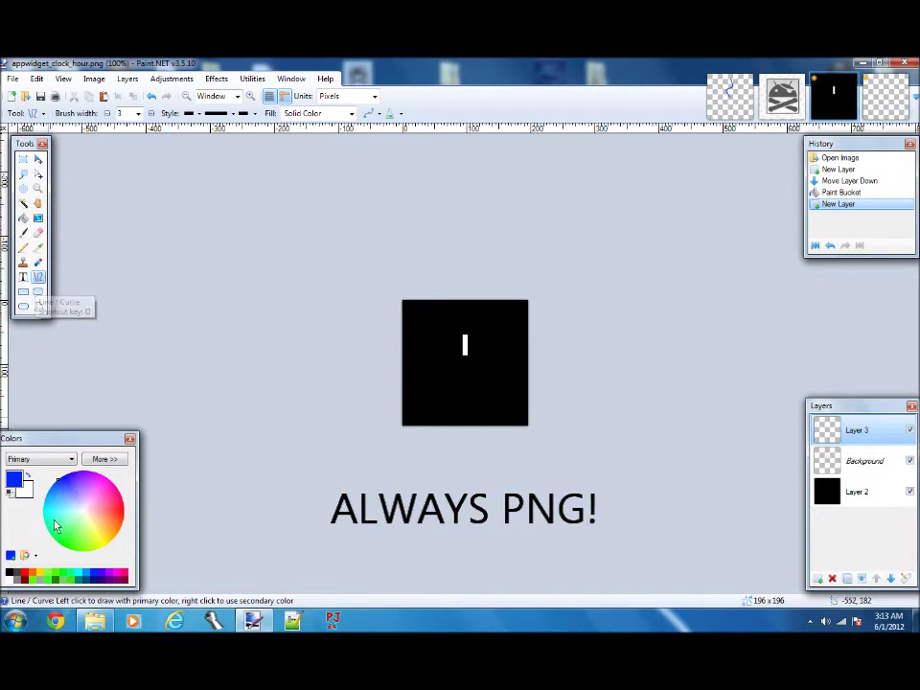
left_click(44, 576)
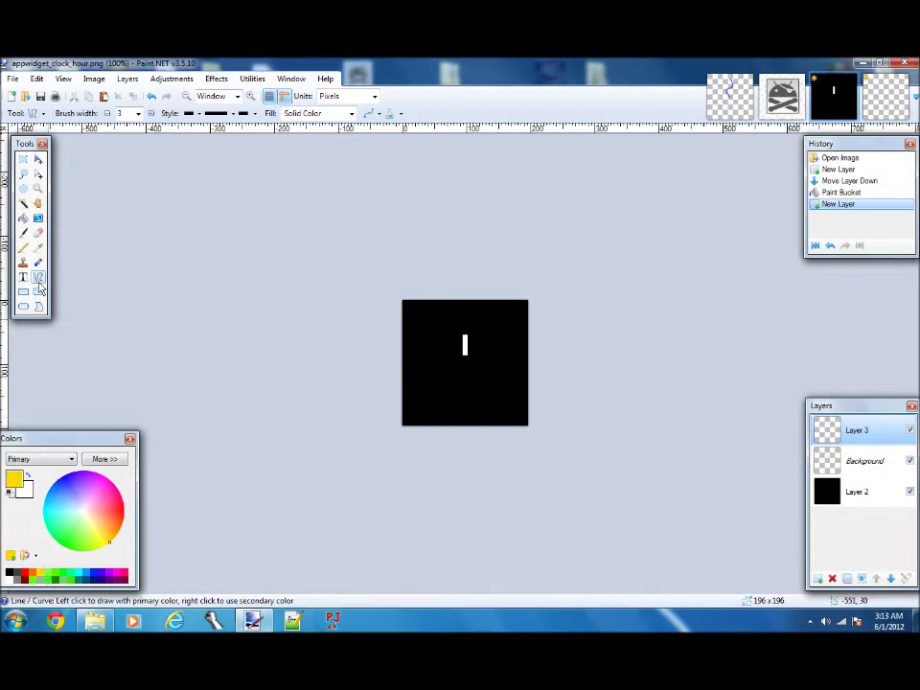
left_click_drag(461, 353, 469, 326)
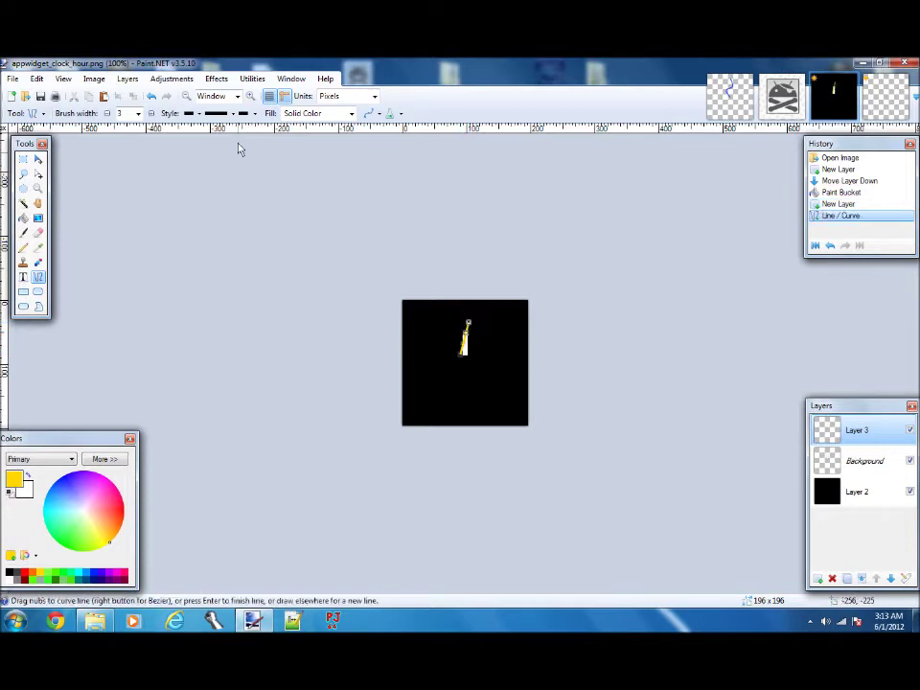
left_click(237, 96)
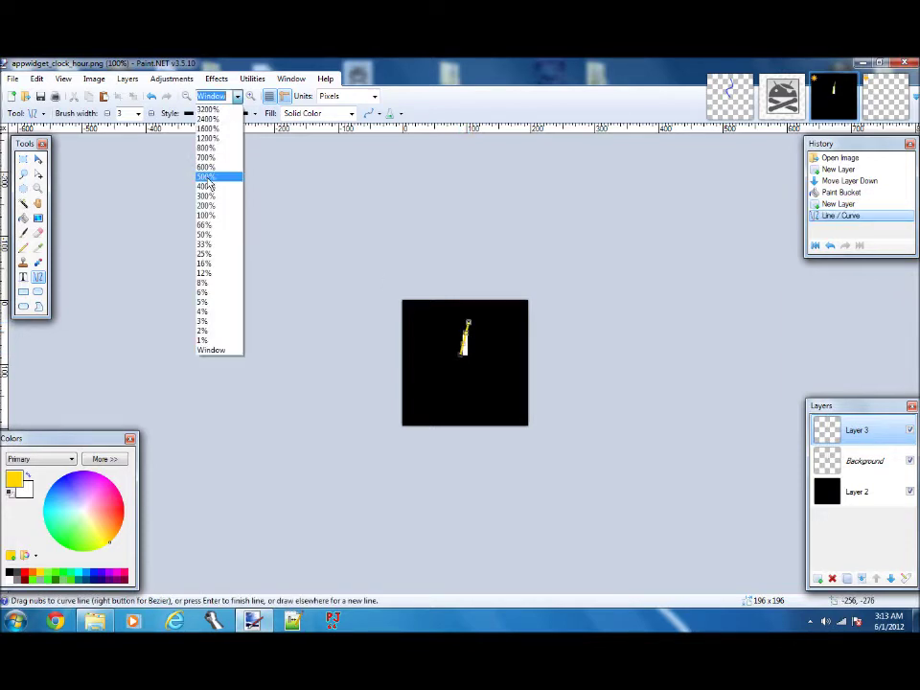
left_click(206, 178)
left_click_drag(915, 364, 915, 343)
left_click_drag(443, 357, 458, 417)
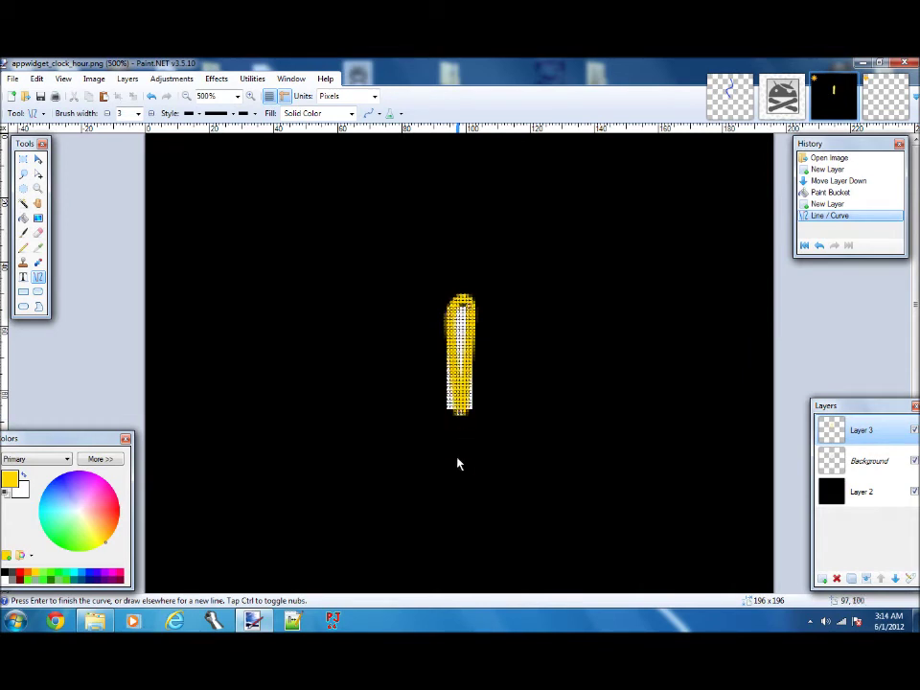
left_click(856, 467)
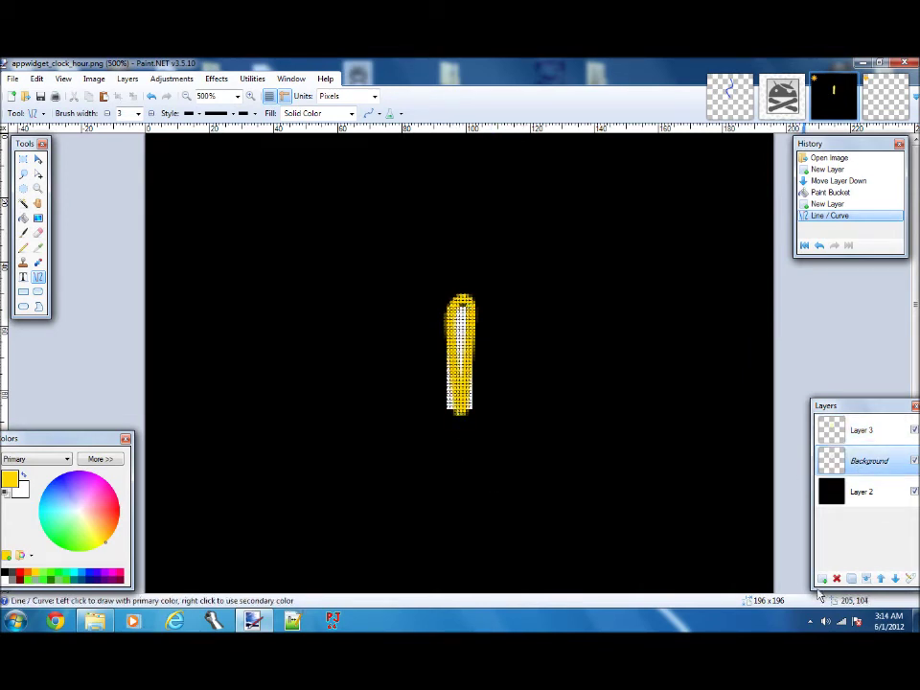
left_click(821, 579)
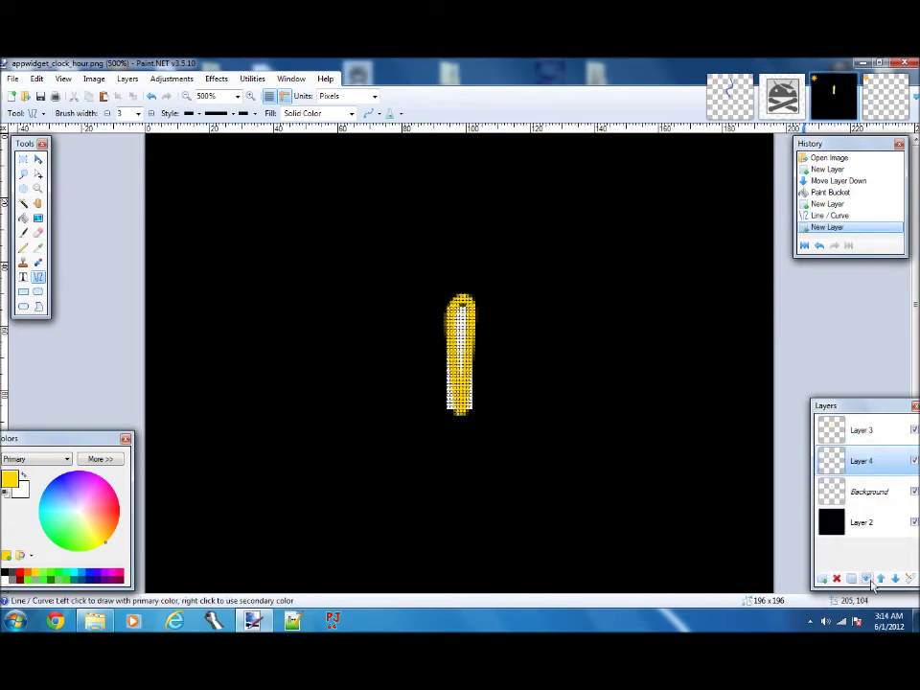
left_click(837, 579)
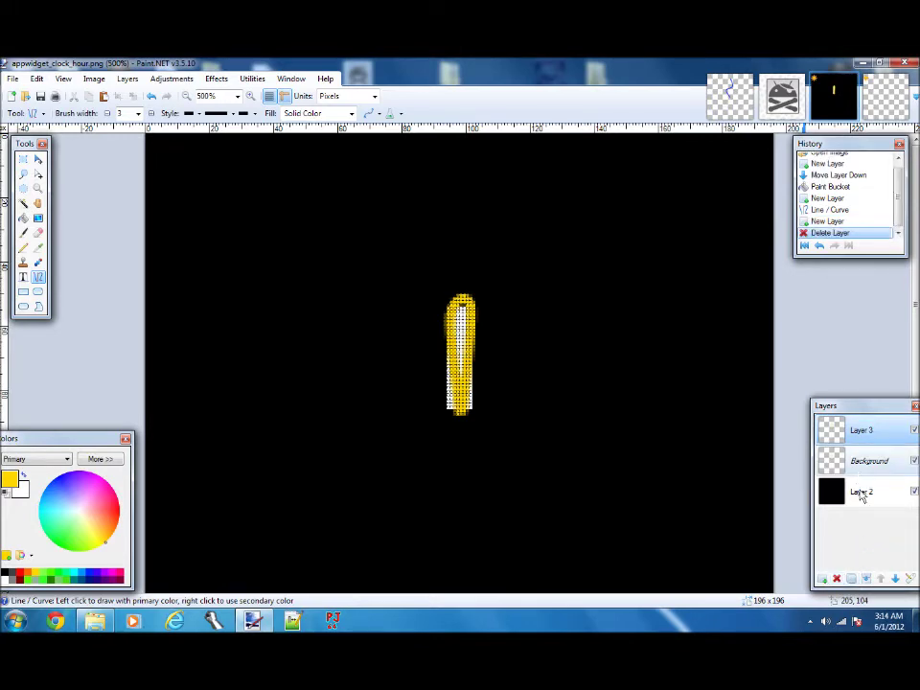
Delete the black Layer 2 and the Background layer from the hour hand image.
left_click(863, 491)
left_click(837, 579)
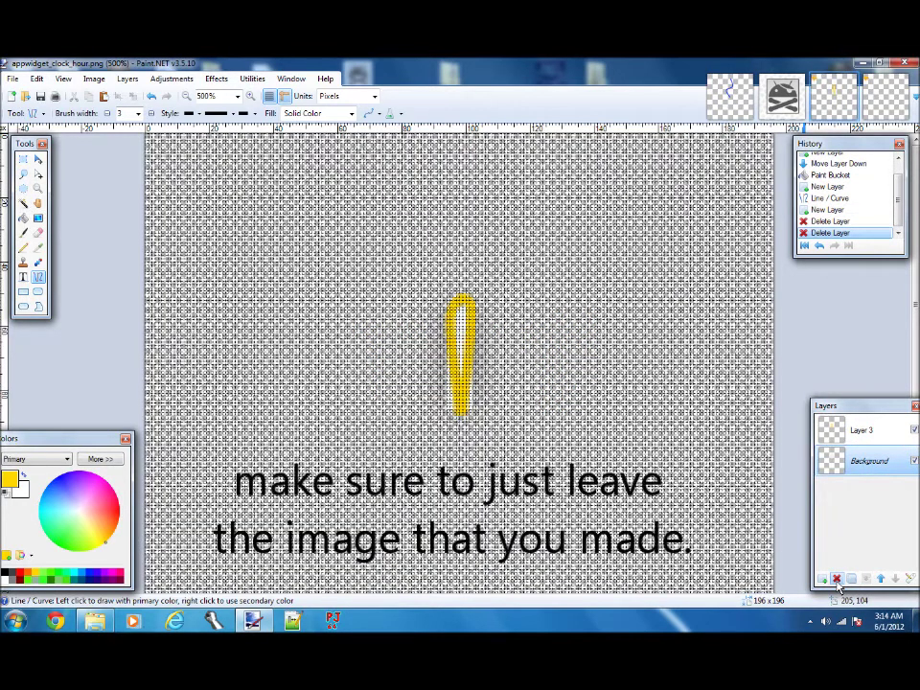
left_click(837, 580)
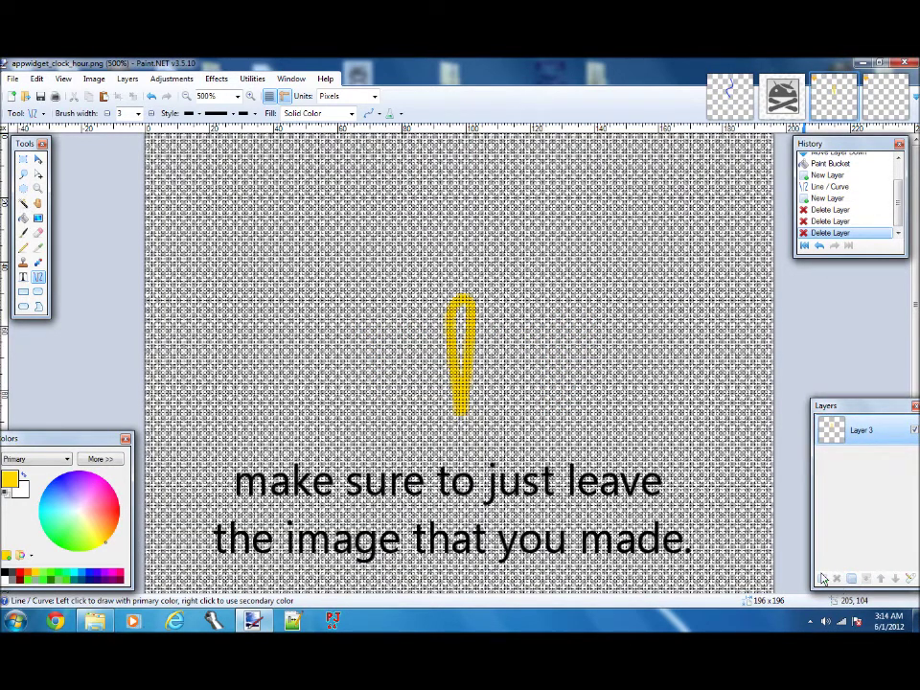
Save the hour hand as appwidget_clock_hour in PNG format, replacing the existing file and keeping the default save configuration.
left_click(13, 78)
left_click(40, 181)
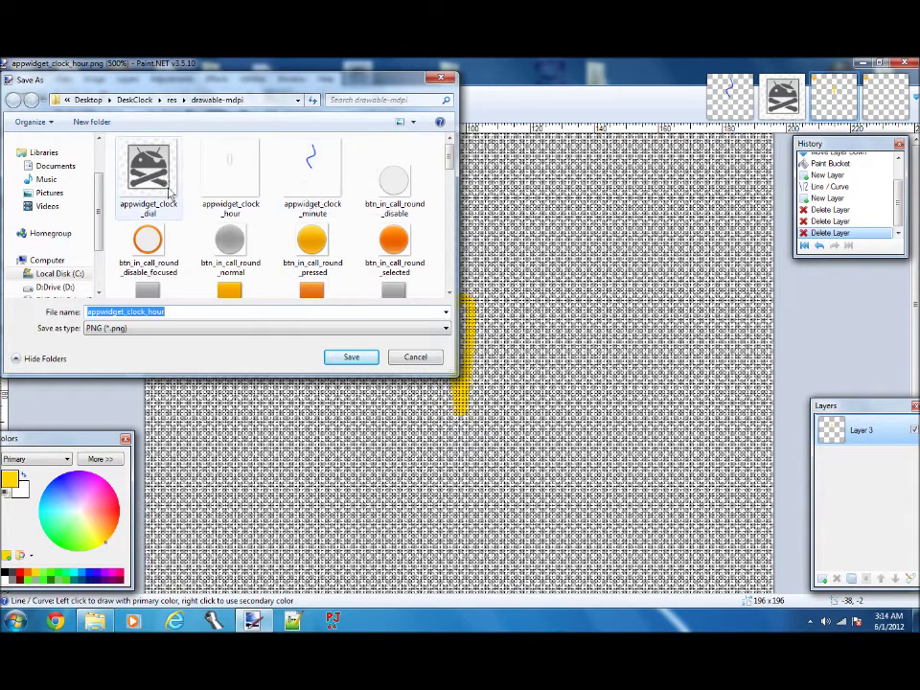
left_click(352, 356)
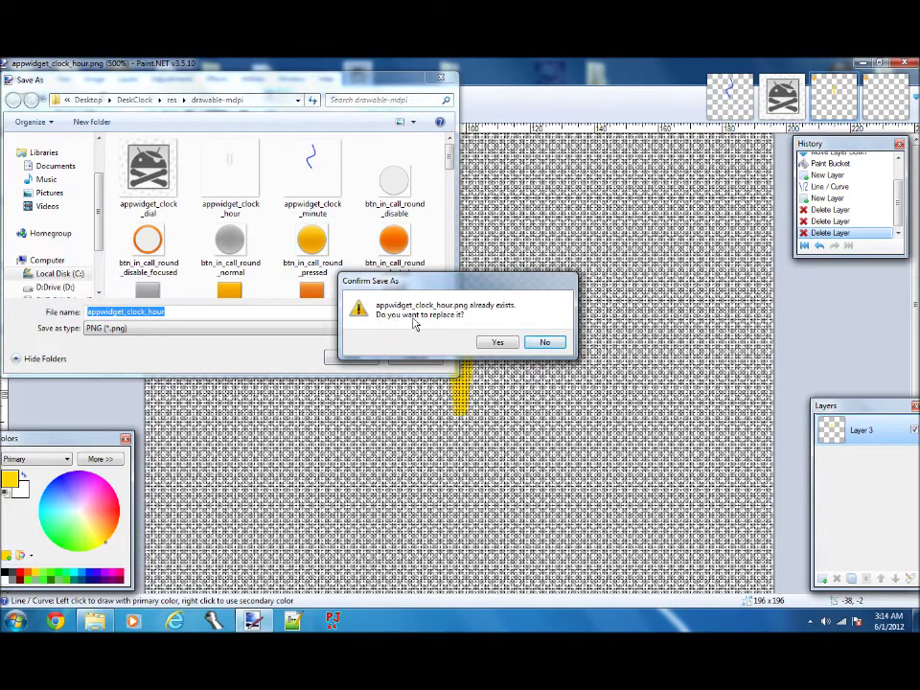
left_click(498, 343)
left_click(372, 413)
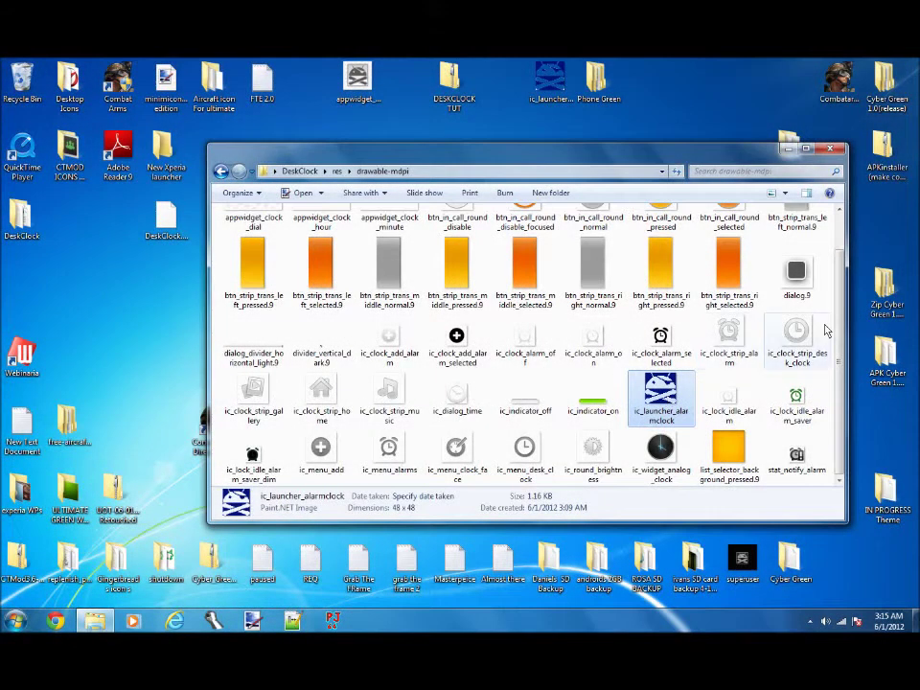
Check the edited clock minute, hour and dial images in the drawable-mdpi folder.
scroll(383, 268, "up", 1)
left_click(376, 250)
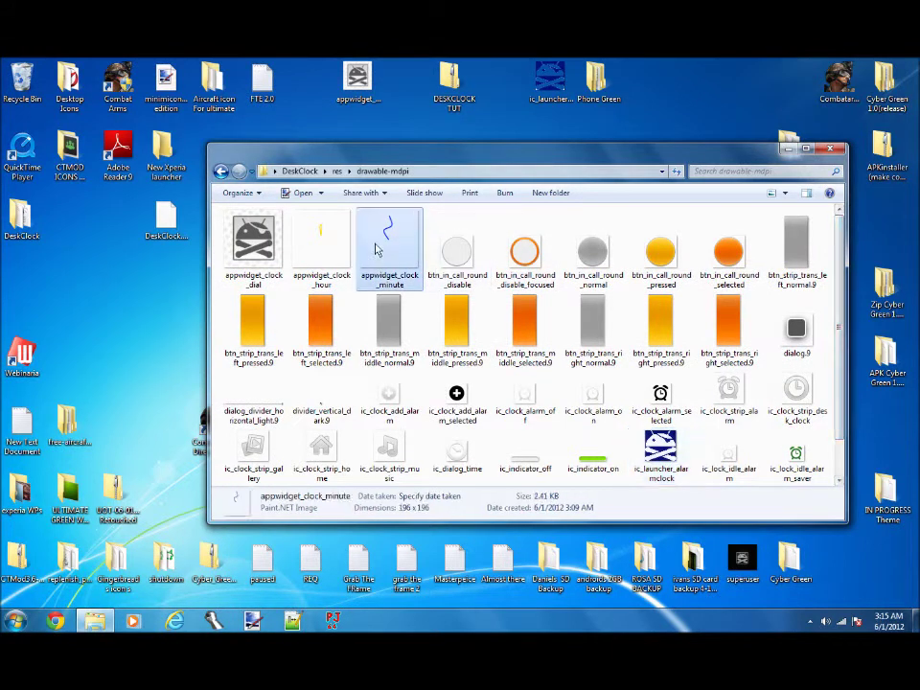
key("Left")
key("Left")
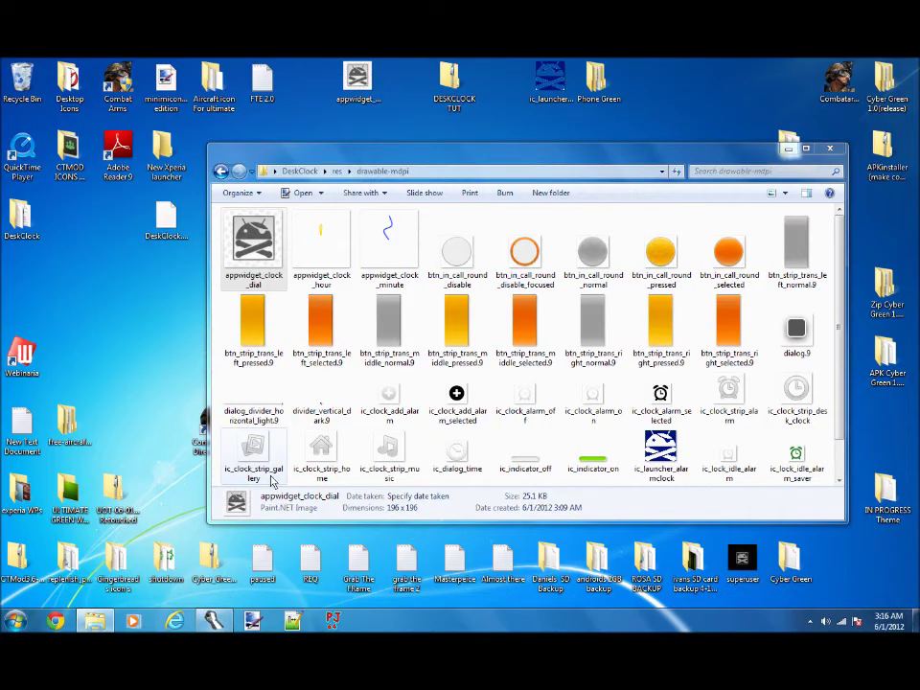
Open PNGGauntlet and arrange the drawable-mdpi folder window beside it.
left_click(213, 621)
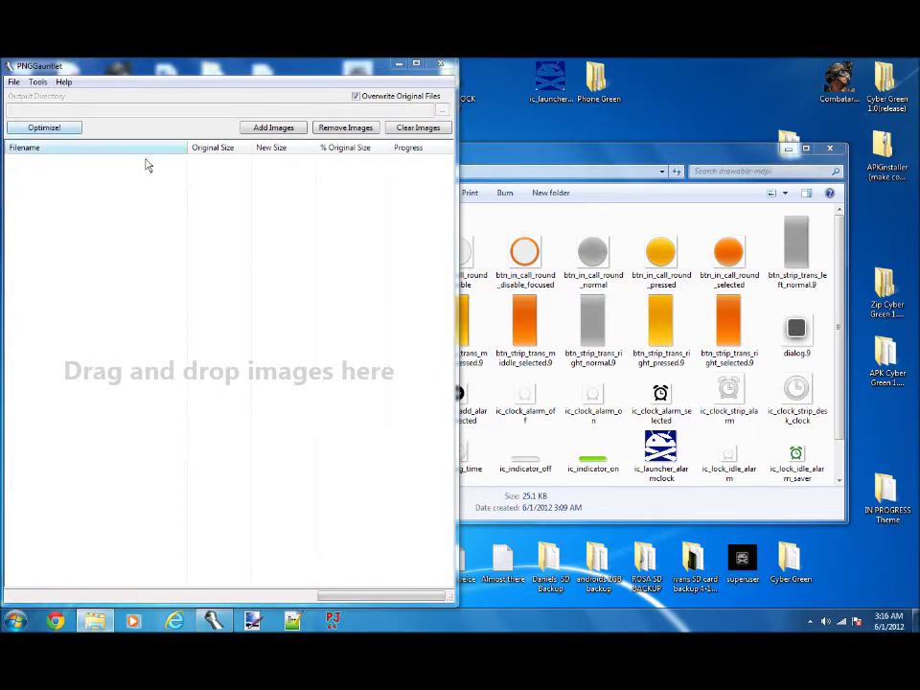
left_click(671, 173)
key("super+Right")
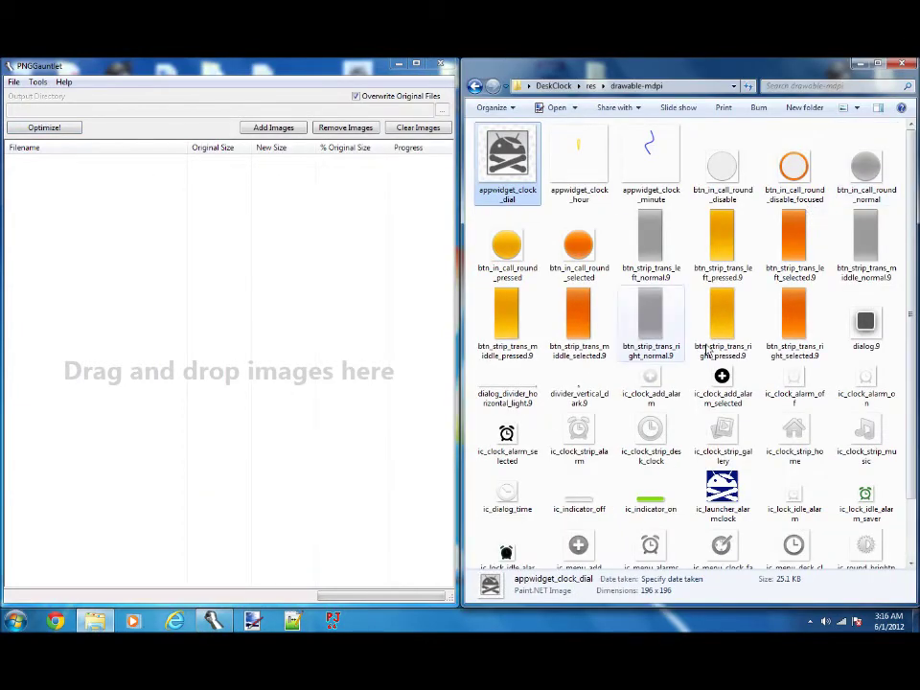
Load appwidget_clock_dial, appwidget_clock_hour, appwidget_clock_minute and ic_launcher_alarmclock from drawable-mdpi into PNGGauntlet and optimize them.
left_click(721, 494, "ctrl")
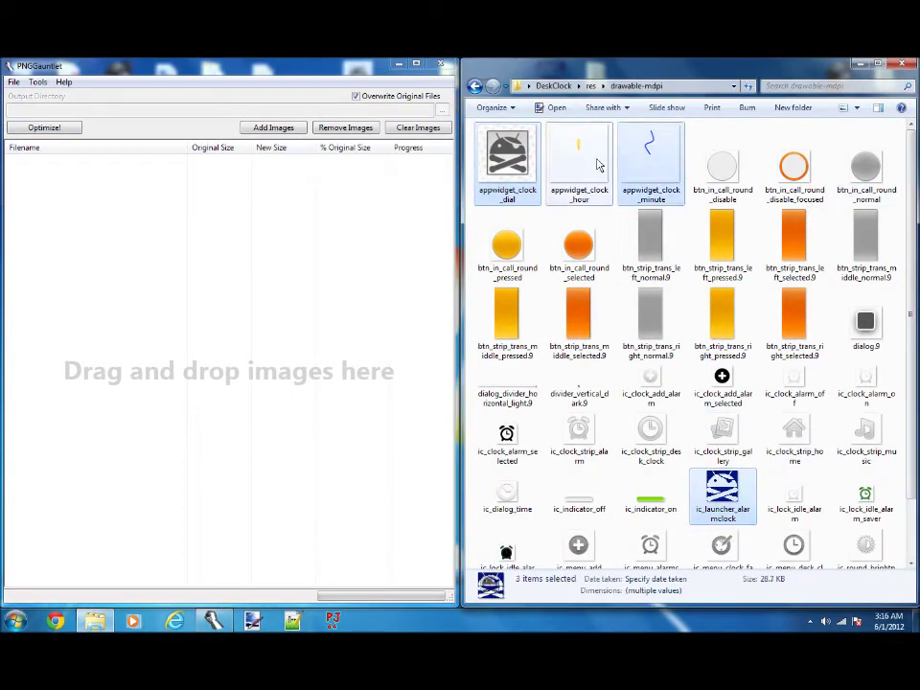
left_click(507, 163)
left_click_drag(202, 239, 187, 176)
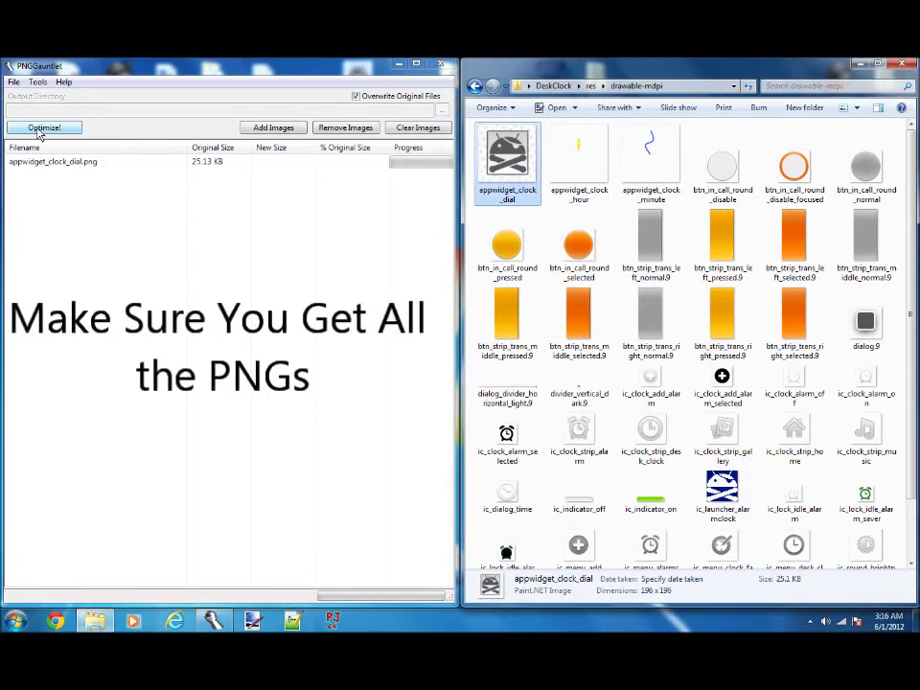
left_click(651, 163, "shift")
left_click(723, 491, "ctrl")
left_click_drag(722, 490, 254, 255)
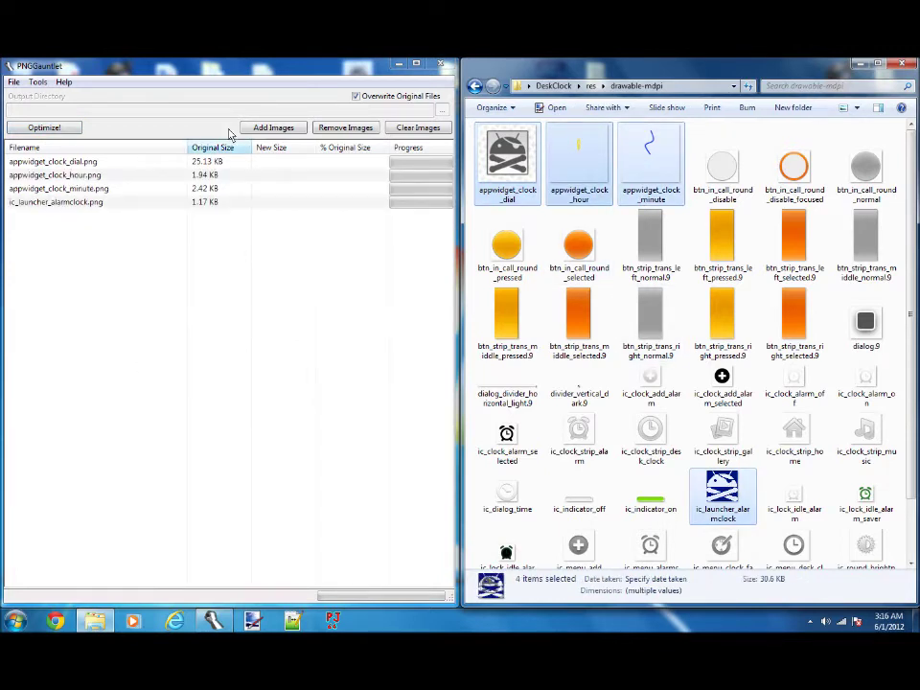
left_click(56, 128)
left_click(55, 128)
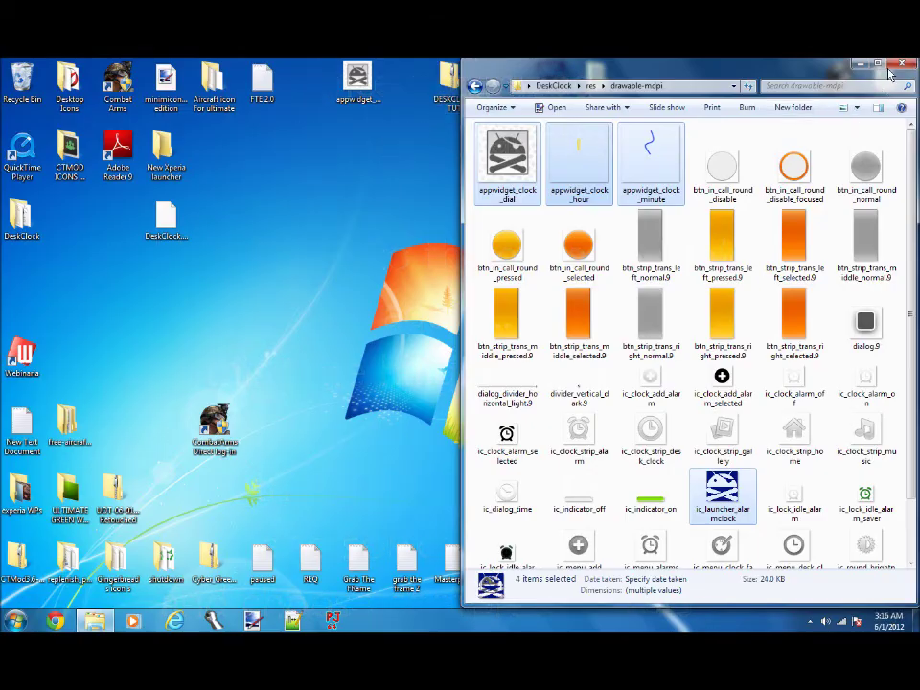
Compress all the contents of the desktop's DeskClock folder into a single zip archive.
left_click(901, 67)
double_click(21, 216)
left_click_drag(248, 340, 222, 230)
right_click(230, 231)
mouse_move(267, 318)
left_click(458, 335)
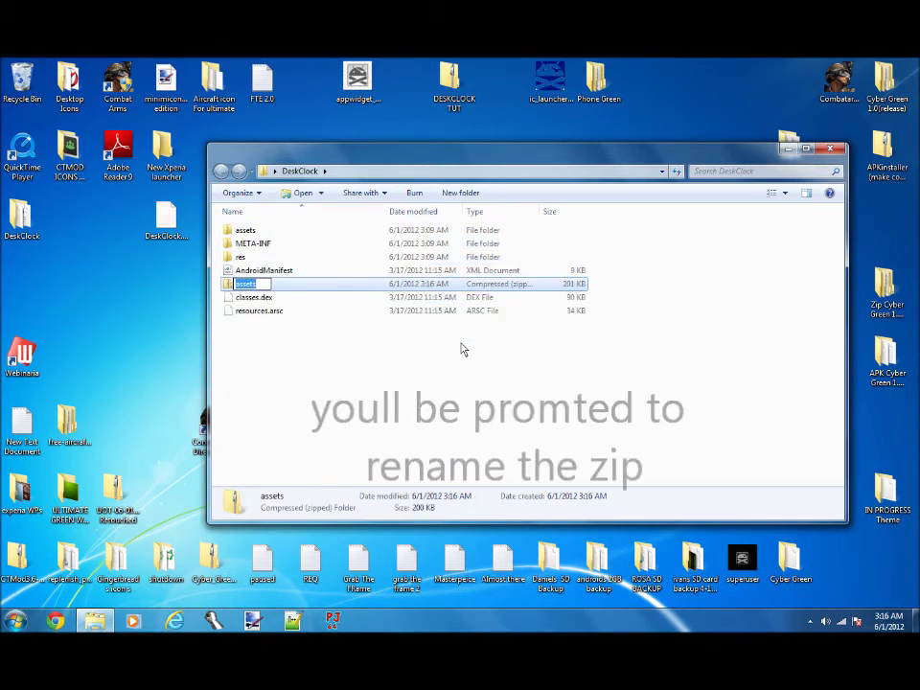
Name the new zip archive DESKCLOCK, move it to the desktop and close the DeskClock folder.
type("CLOCK")
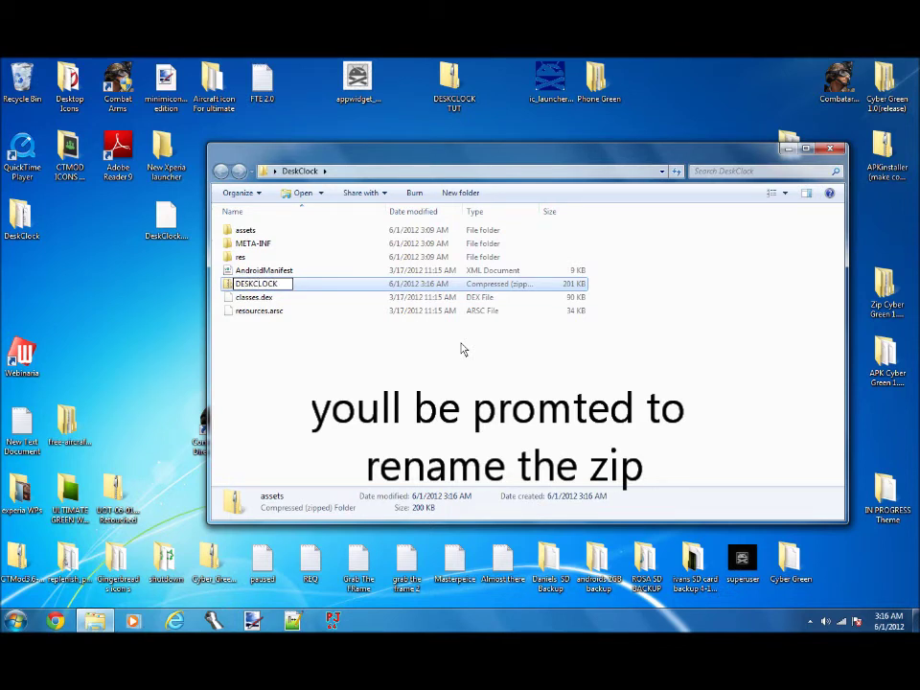
key("Return")
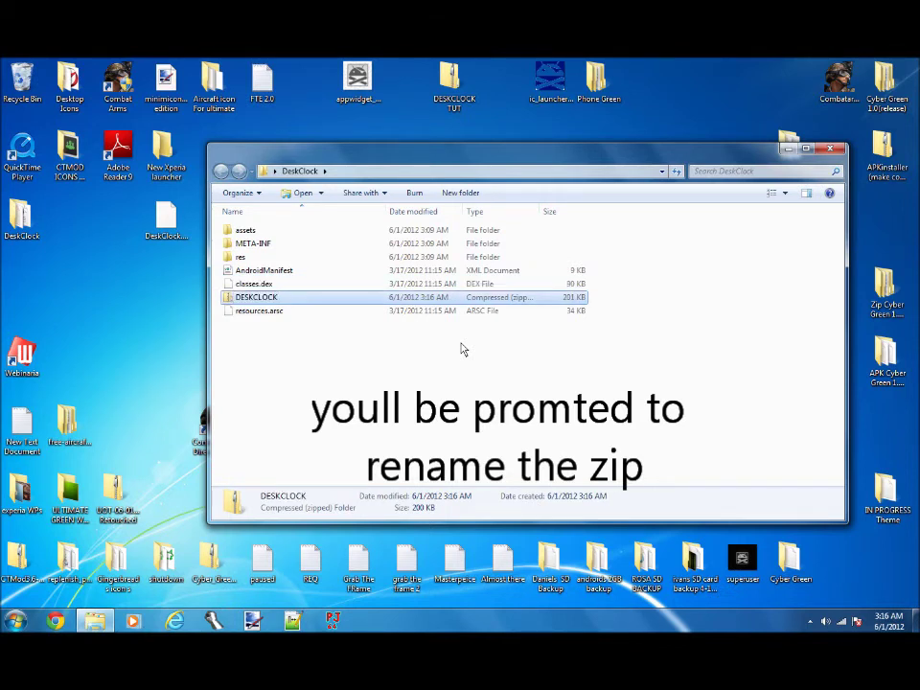
left_click_drag(287, 303, 98, 251)
left_click(830, 148)
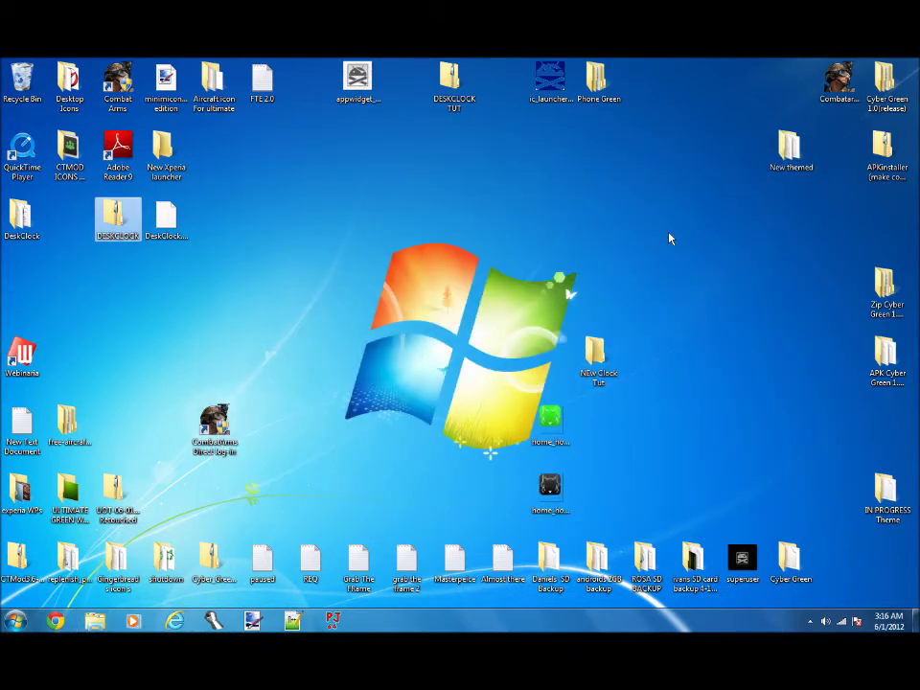
Open the desktop's DeskClock.apk as an archive in 7-Zip and dock its window to one half of the screen.
left_click(163, 227)
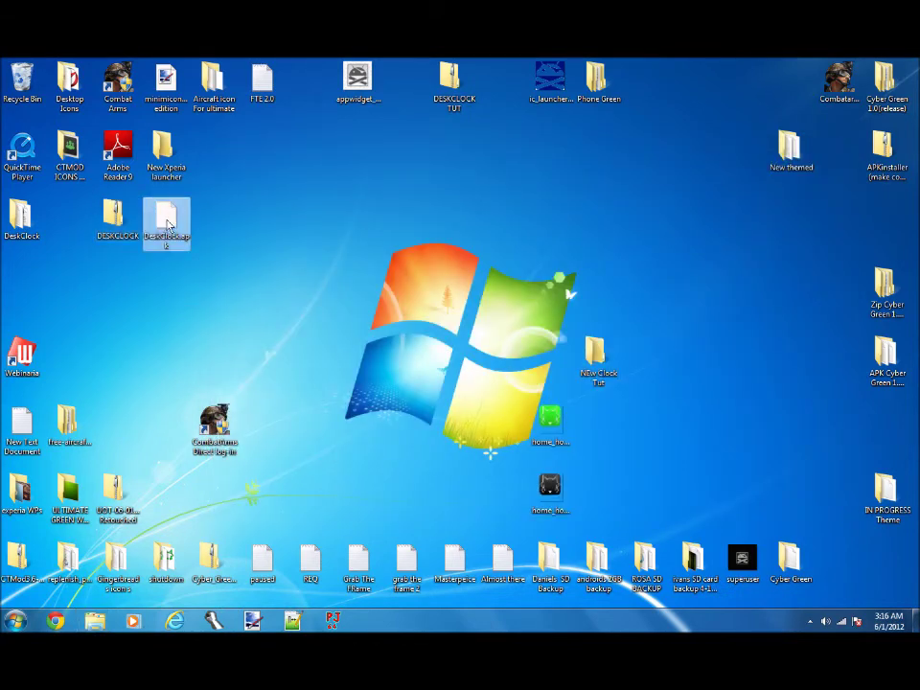
right_click(168, 225)
mouse_move(182, 241)
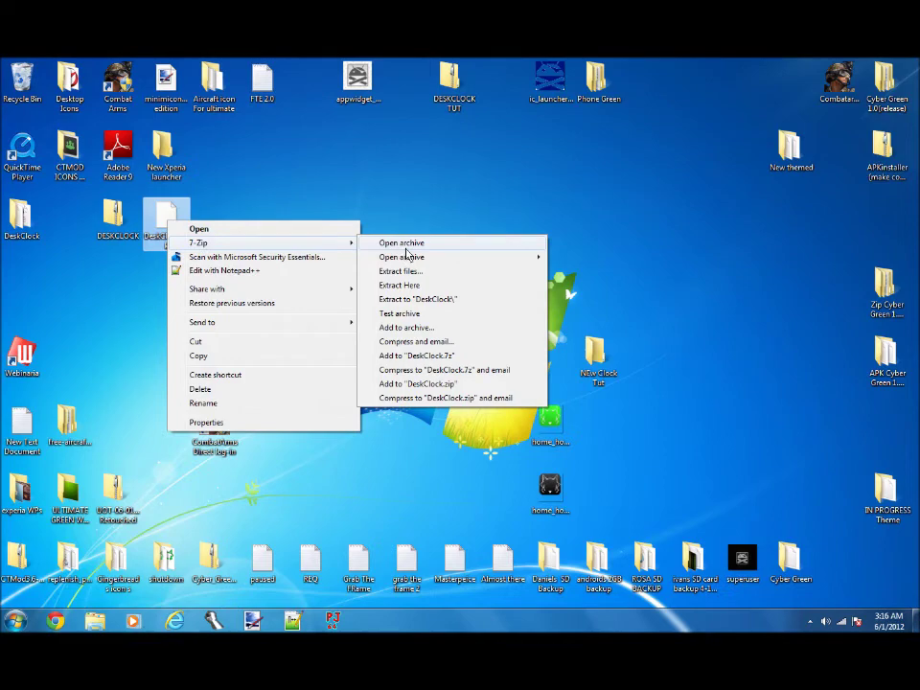
mouse_move(414, 261)
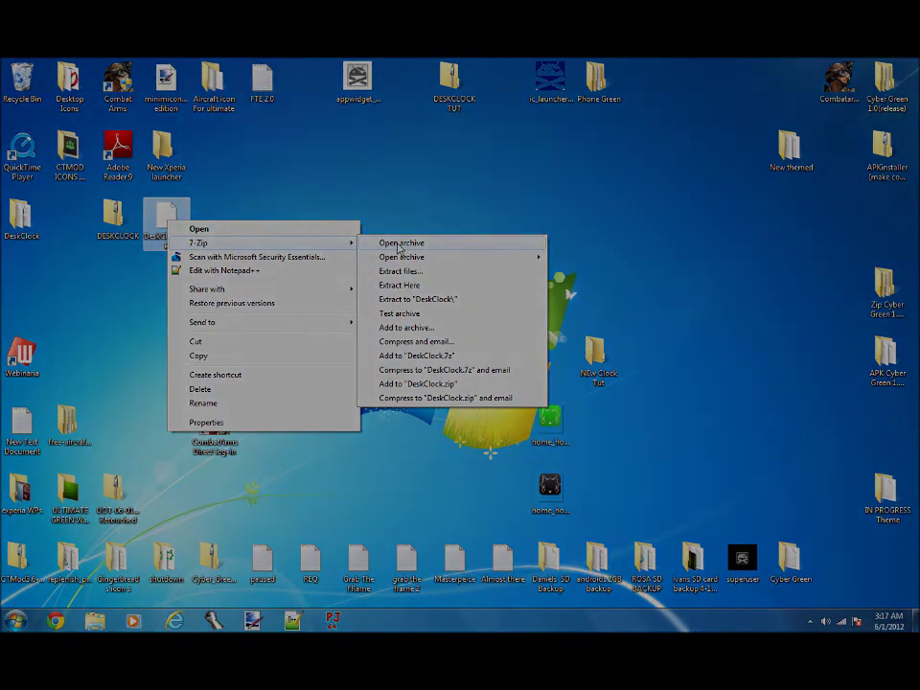
left_click(402, 244)
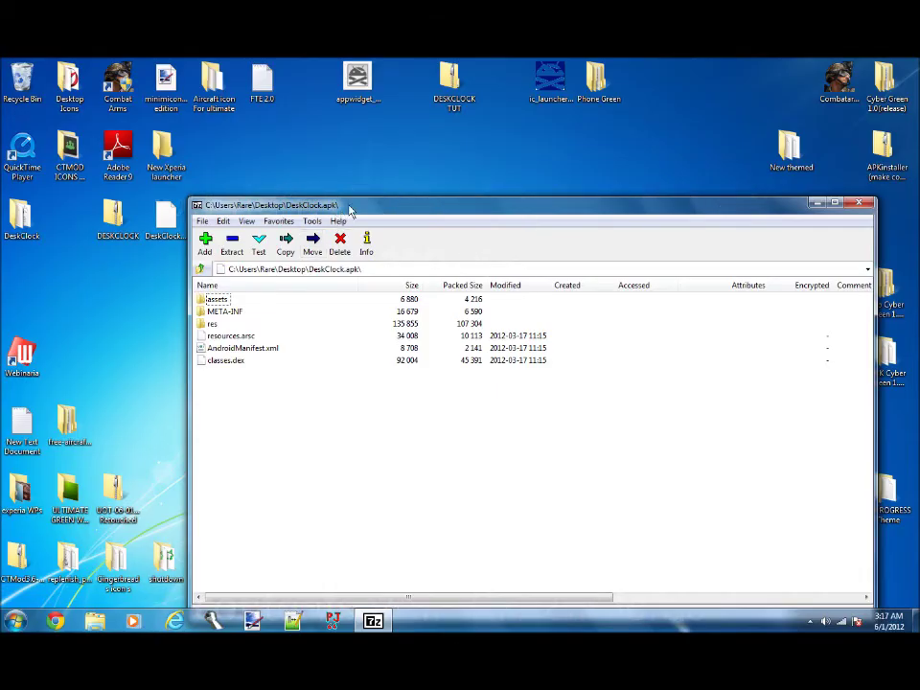
key("super+Right")
Open DESKCLOCK.zip as an archive in 7-Zip and dock it beside the DeskClock.apk window.
right_click(115, 217)
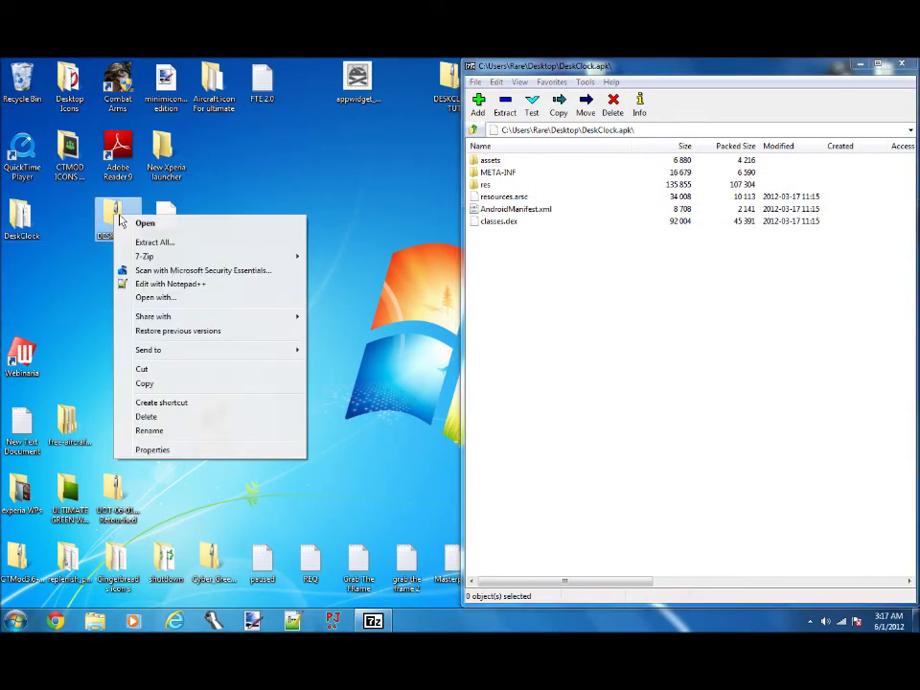
mouse_move(147, 257)
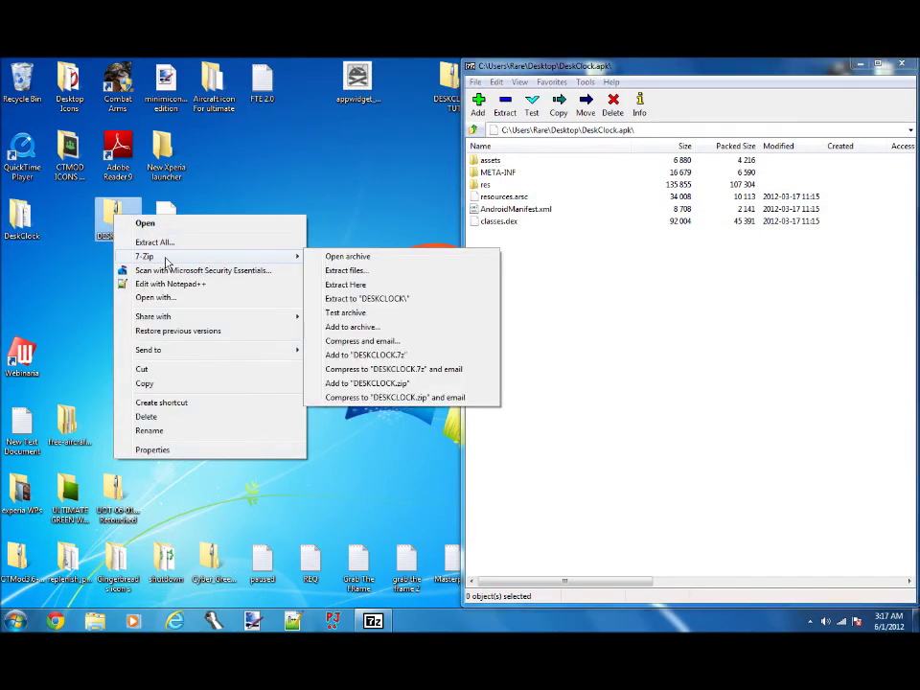
left_click(351, 255)
key("super+Left")
Copy all files and folders from DESKCLOCK.zip into DeskClock.apk, confirm the copy and close both archives.
left_click_drag(57, 250, 18, 164)
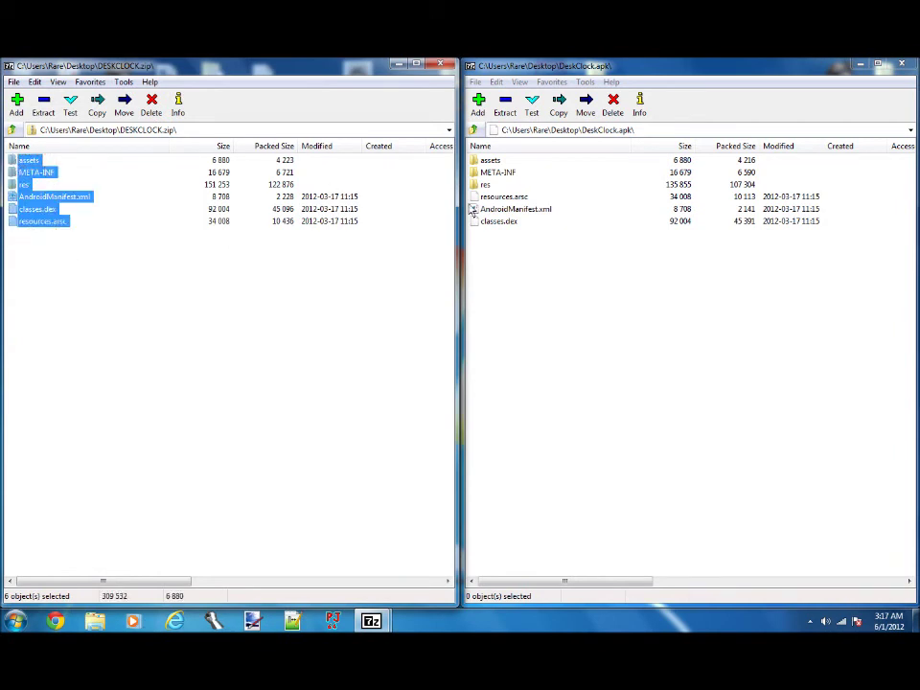
left_click_drag(500, 248, 500, 251)
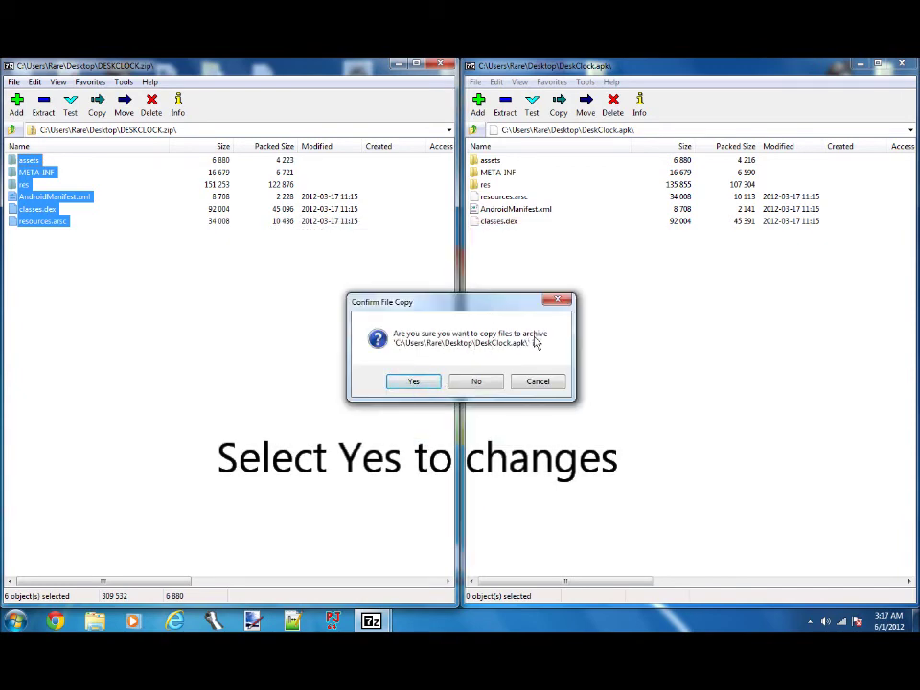
left_click(420, 383)
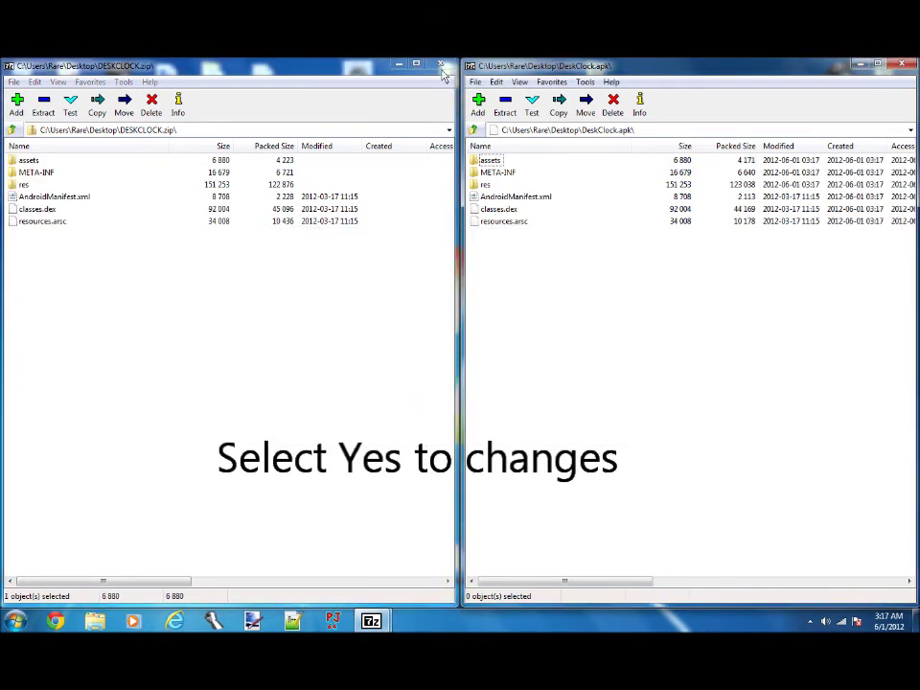
left_click(440, 65)
left_click(902, 64)
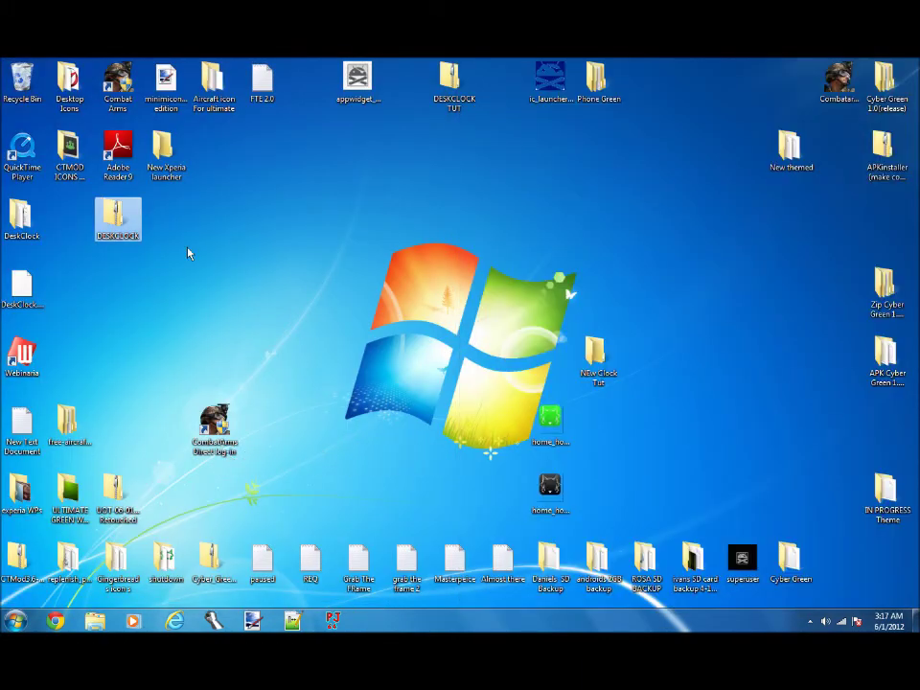